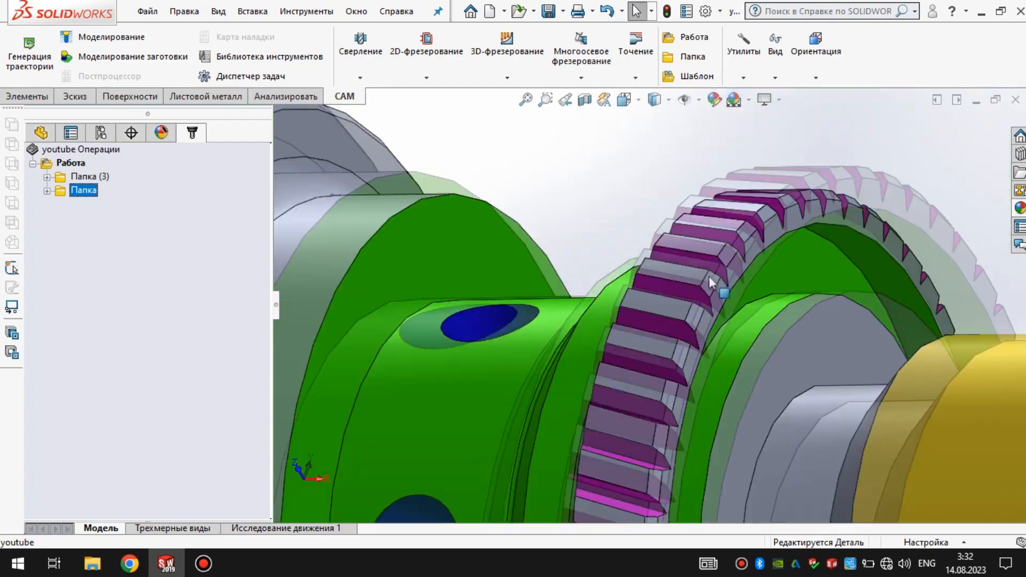
scroll(834, 388, down, 5)
middle_drag(804, 300, 808, 336)
scroll(856, 361, up, 7)
scroll(480, 281, down, 5)
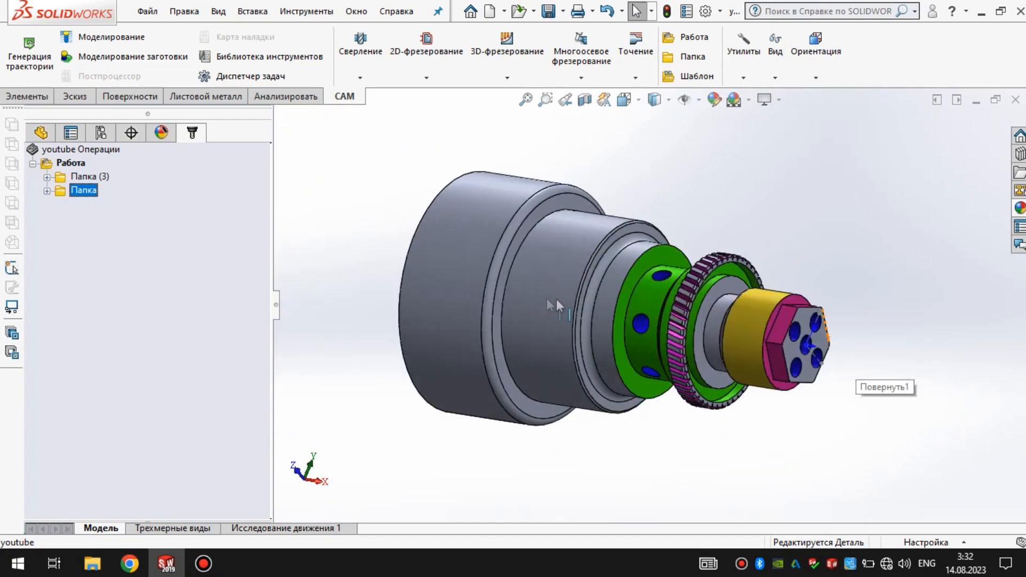
Start a 2D Contour milling operation and assign it a newly created flat end mill with a 10 mm diameter
click(427, 54)
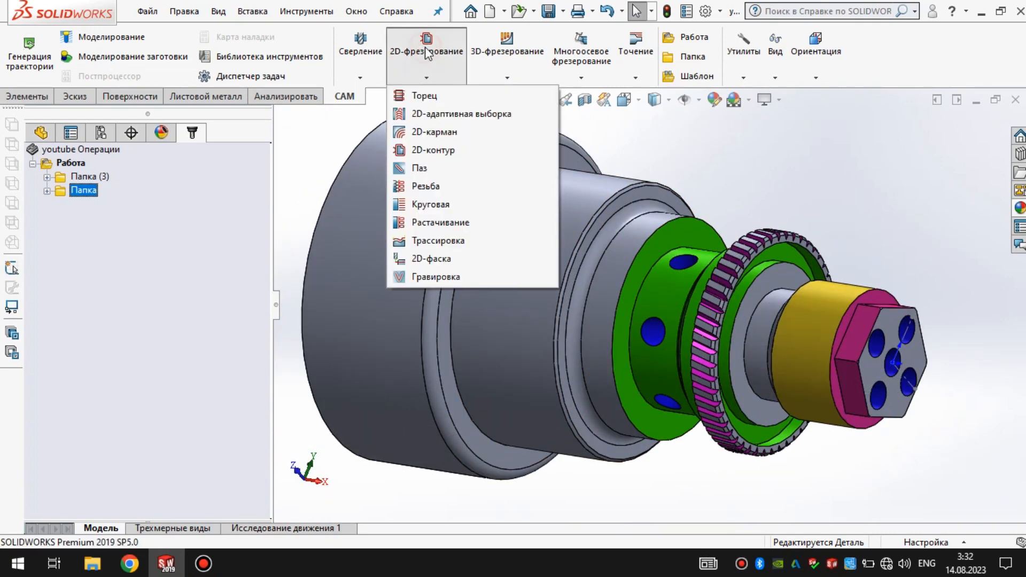
click(440, 151)
scroll(678, 270, up, 4)
scroll(740, 294, down, 3)
mouse_move(853, 298)
middle_down()
mouse_move(810, 291)
mouse_move(844, 294)
middle_up()
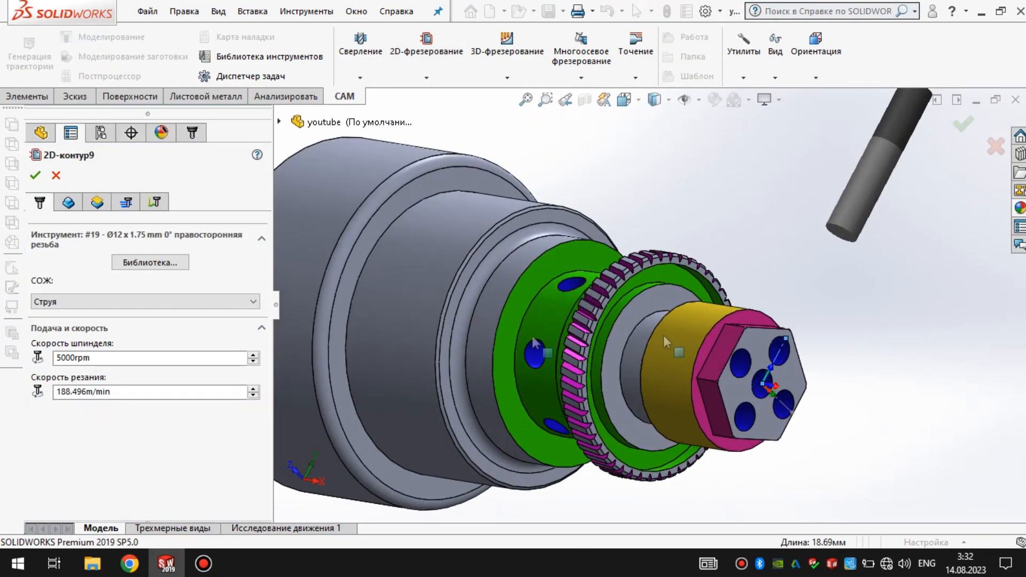
click(143, 264)
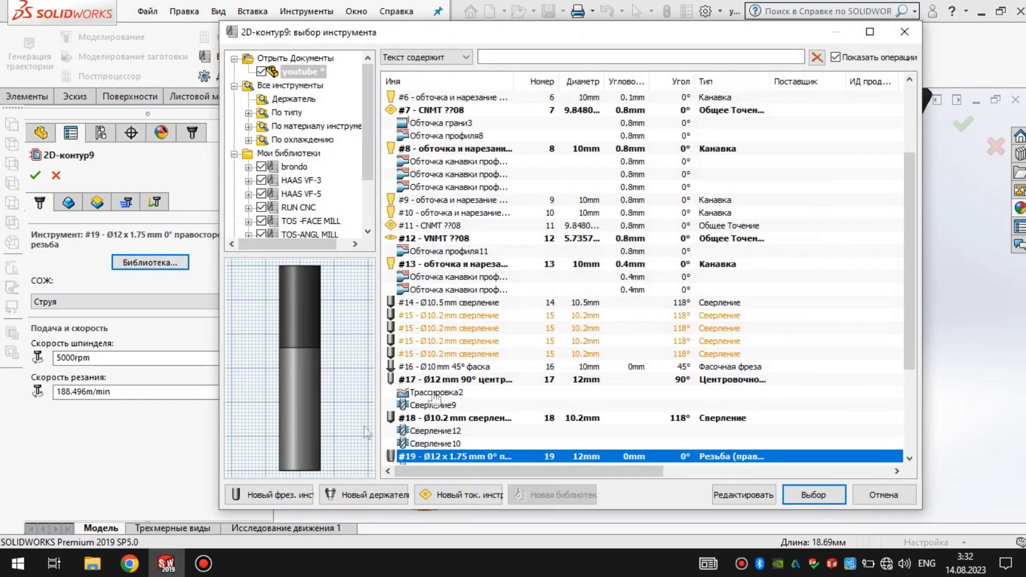
click(265, 500)
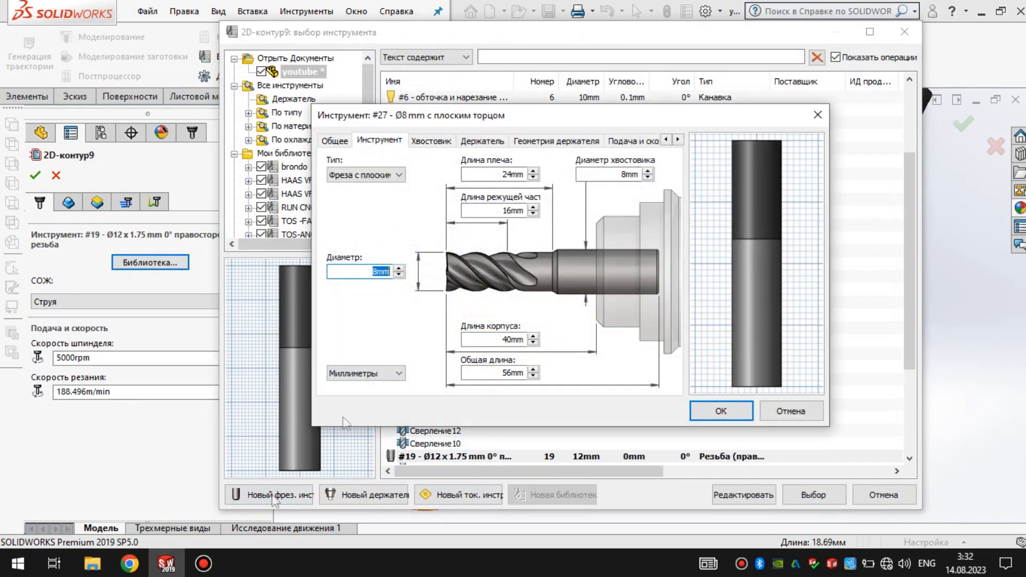
text(10)
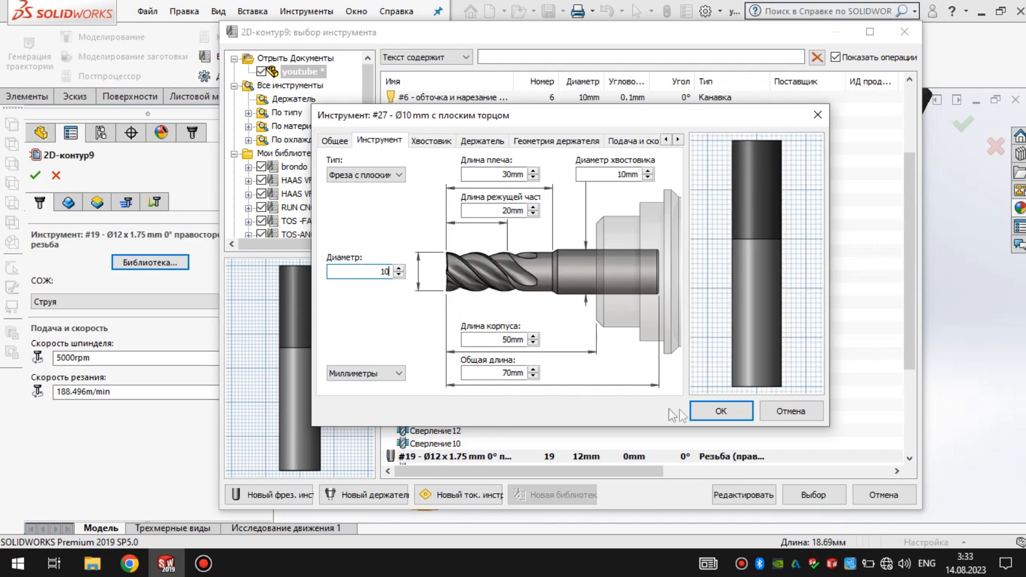
click(718, 412)
click(814, 495)
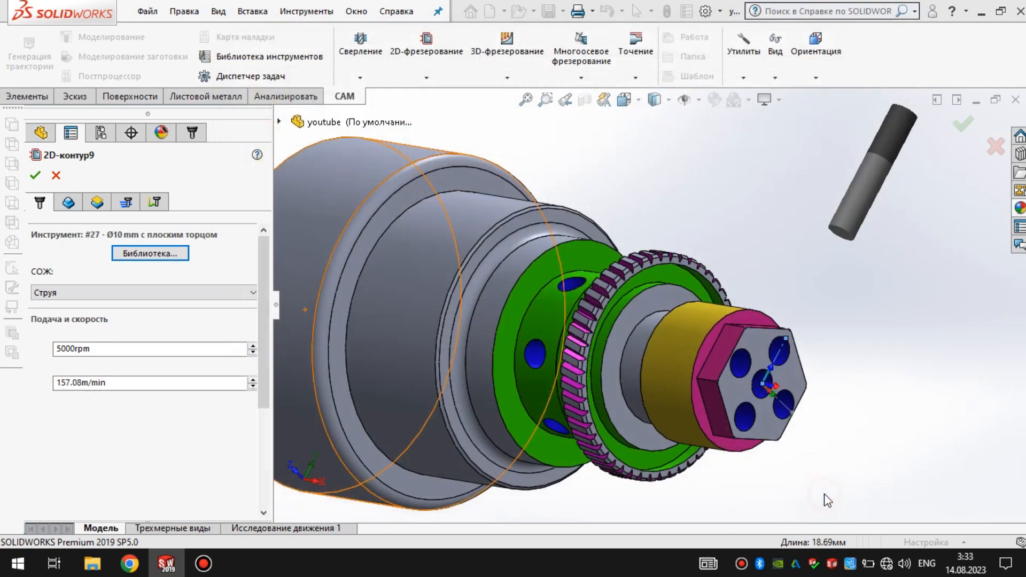
Turn off the tool orientation override in the 2D contour's geometry settings
click(69, 203)
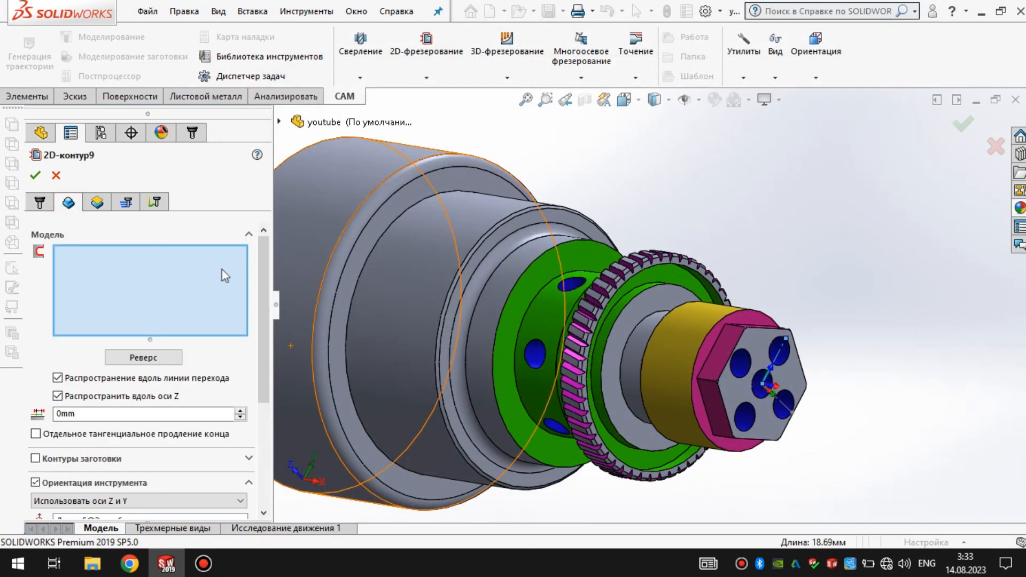
drag(264, 265, 259, 370)
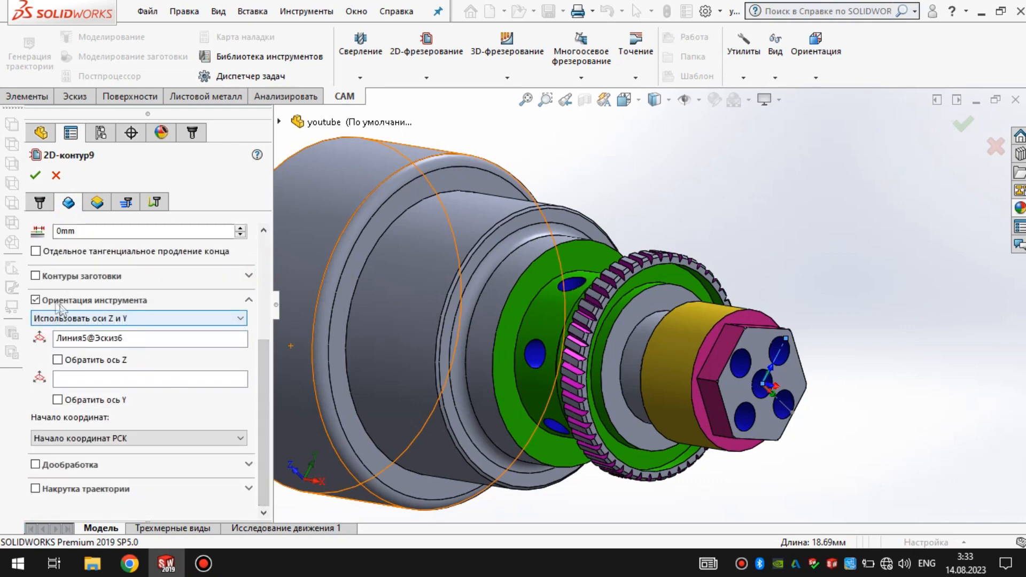
click(35, 300)
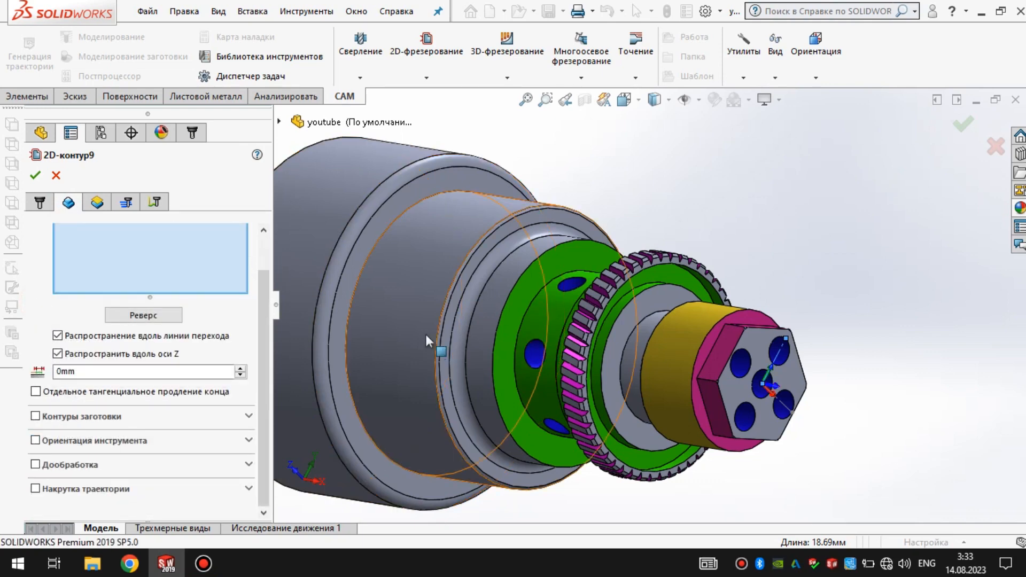
Use the hexagon's base edge loop as the machining contour, reverse its direction and accept the operation
scroll(545, 339, up, 3)
scroll(136, 242, up, 2)
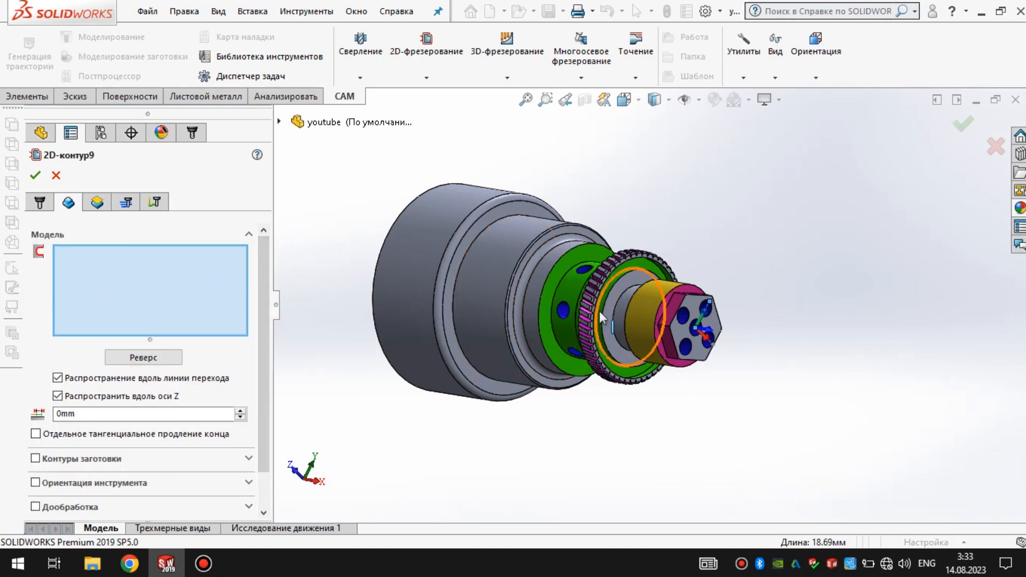
scroll(600, 319, down, 5)
click(609, 246)
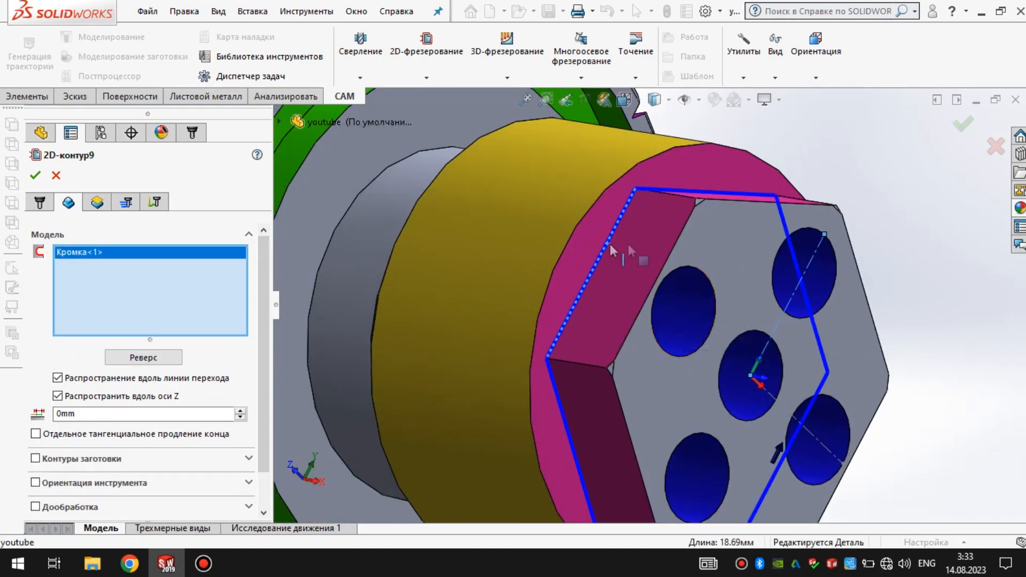
scroll(609, 245, up, 4)
middle_drag(707, 304, 631, 283)
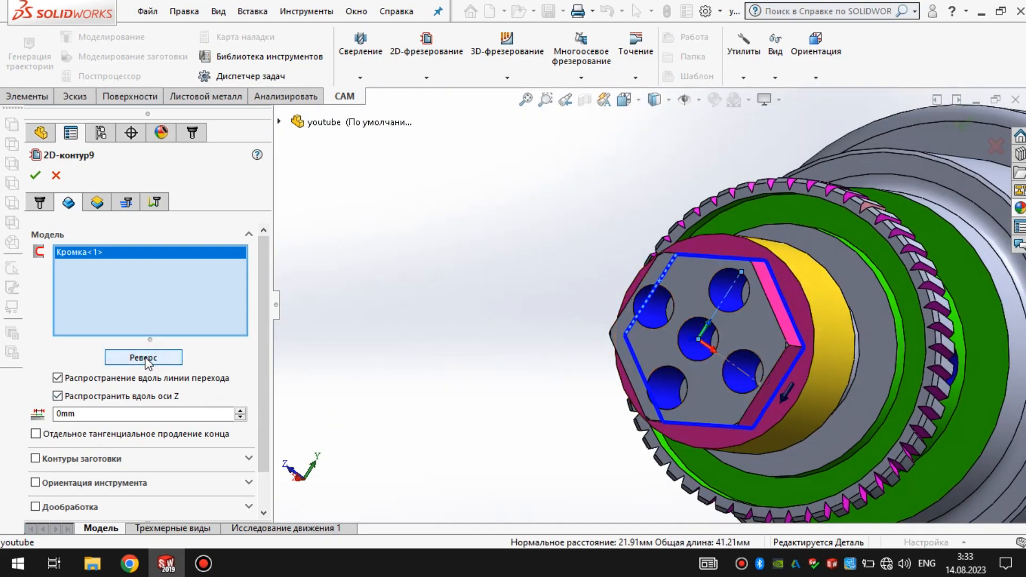
scroll(655, 299, up, 3)
middle_drag(662, 323, 724, 374)
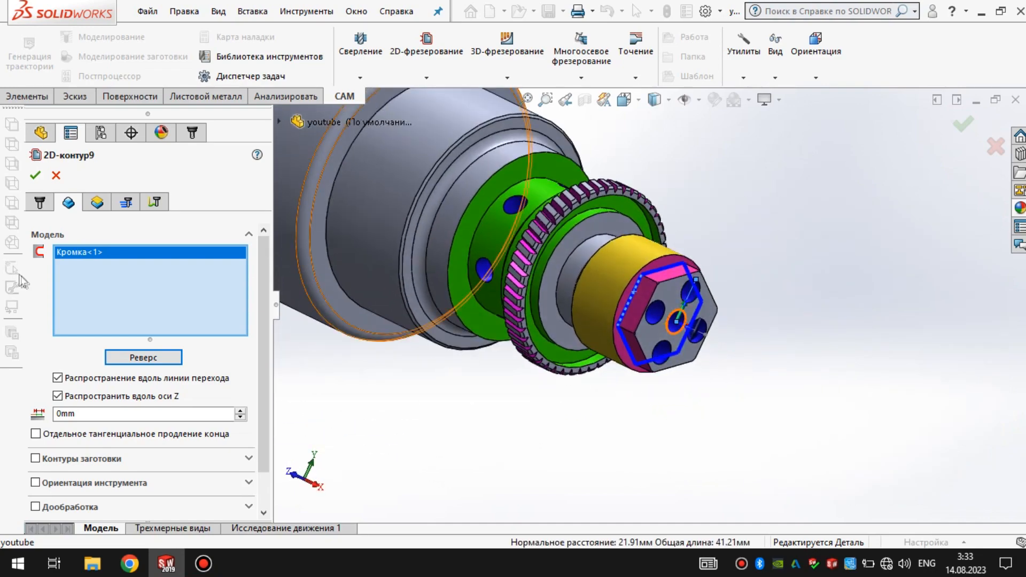
click(35, 177)
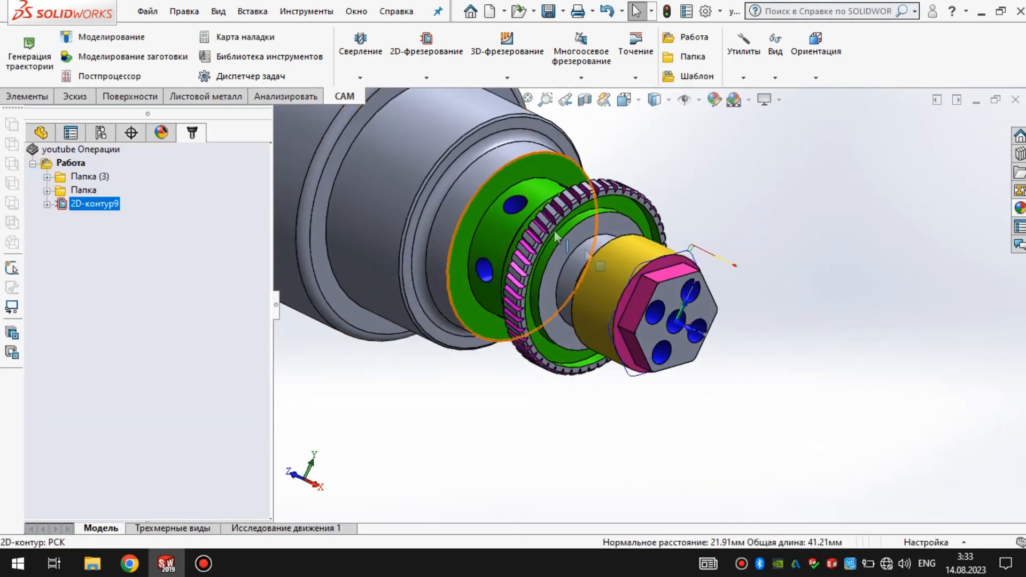
Simulate the hexagon contour toolpath at increased playback speed and examine the tool's motion around the part
scroll(653, 303, down, 3)
middle_drag(653, 284, 668, 230)
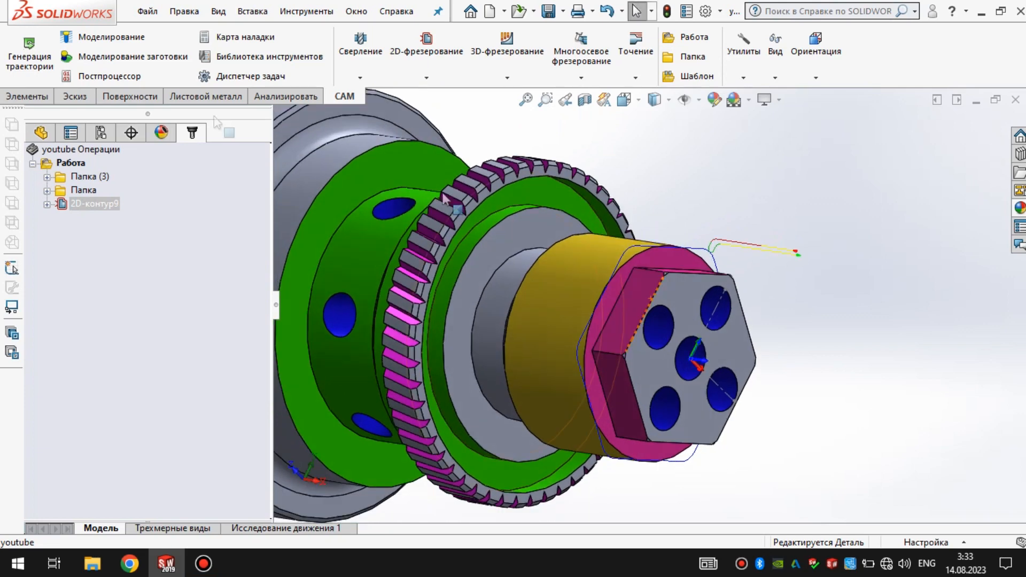
click(113, 39)
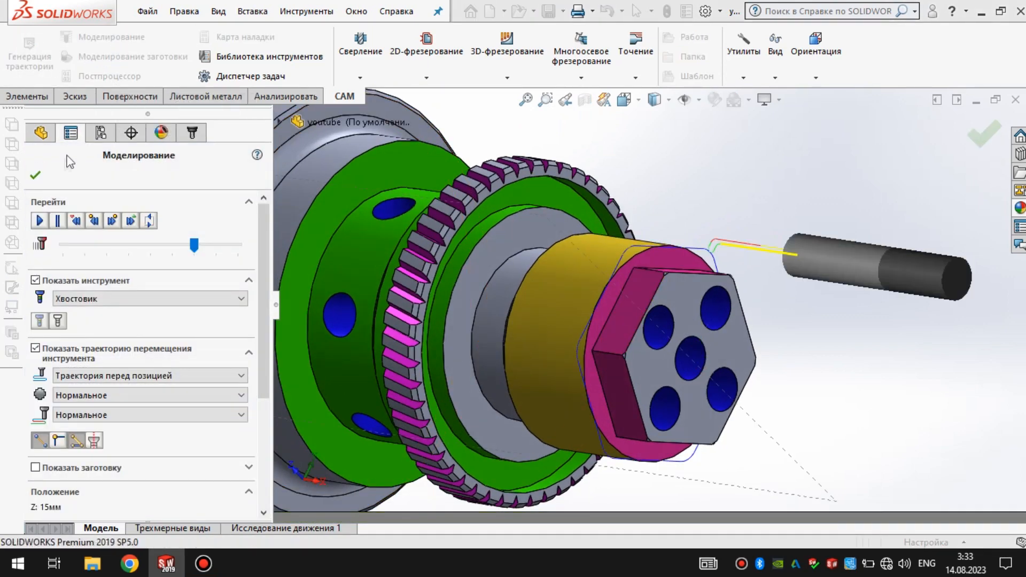
click(40, 221)
drag(203, 248, 229, 250)
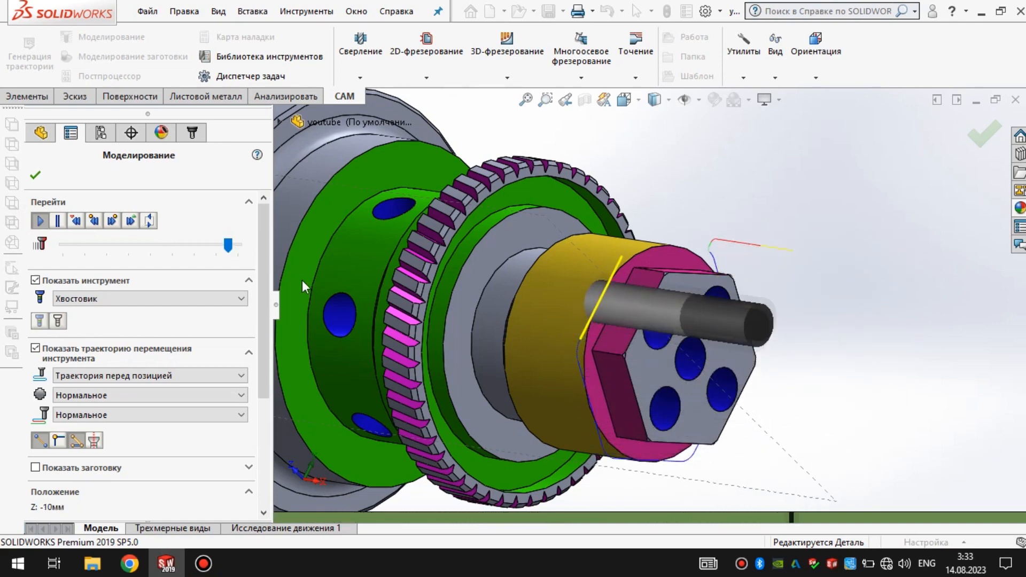
scroll(857, 330, up, 5)
scroll(646, 313, up, 3)
scroll(530, 307, down, 6)
scroll(645, 278, up, 4)
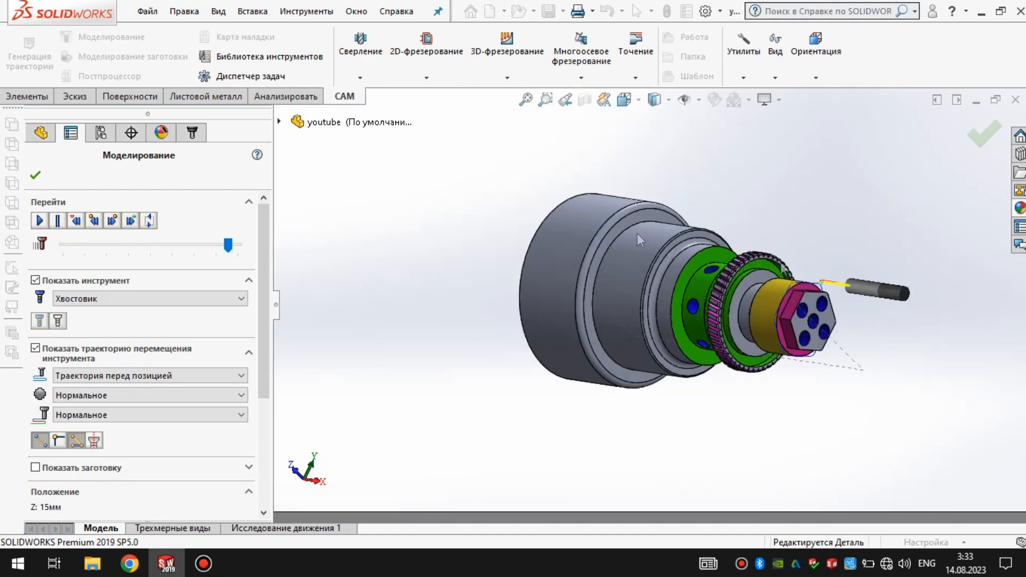
click(35, 176)
Duplicate the 2D-контур9 operation
scroll(731, 245, down, 2)
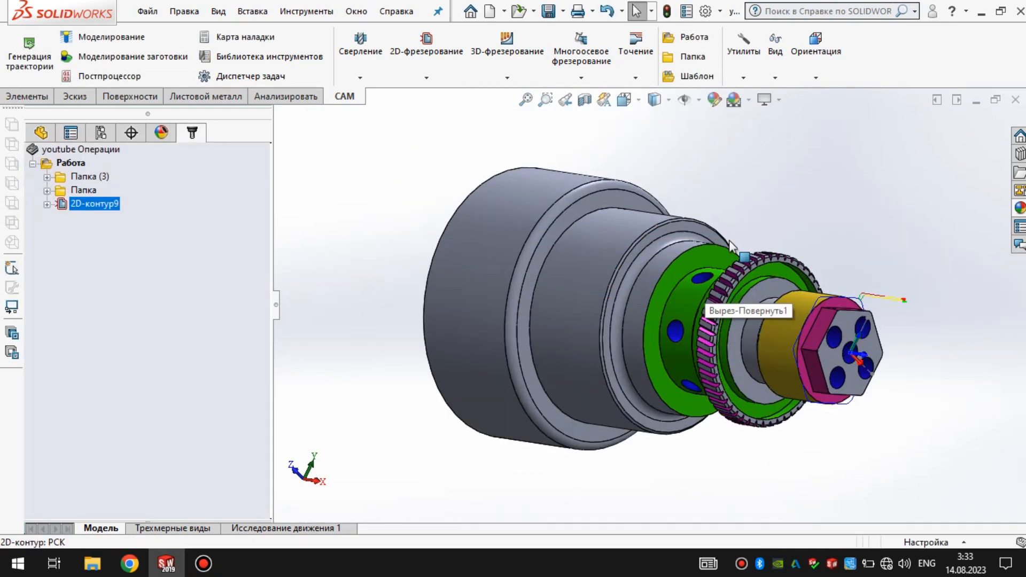
scroll(731, 245, down, 2)
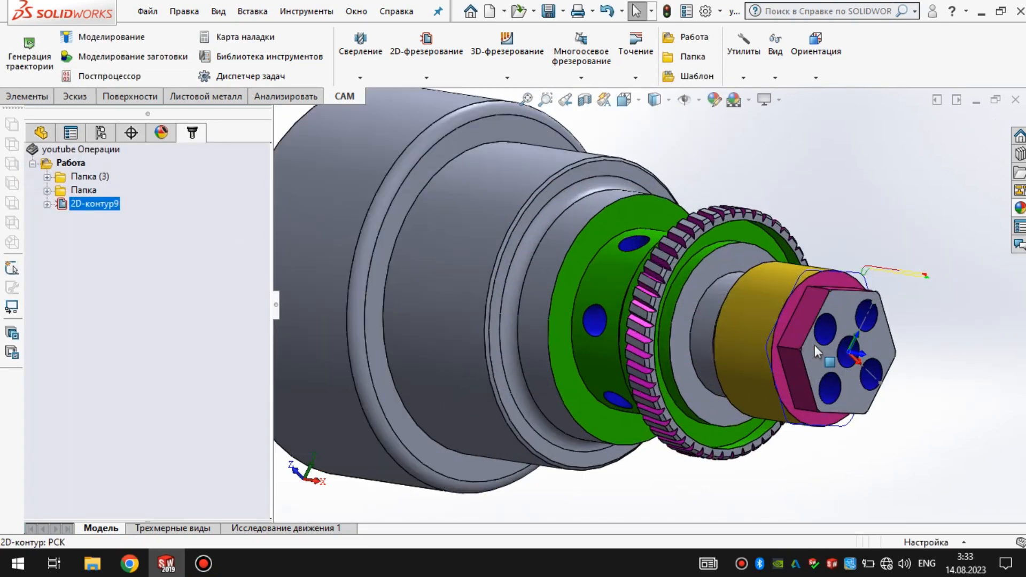
right_click(106, 212)
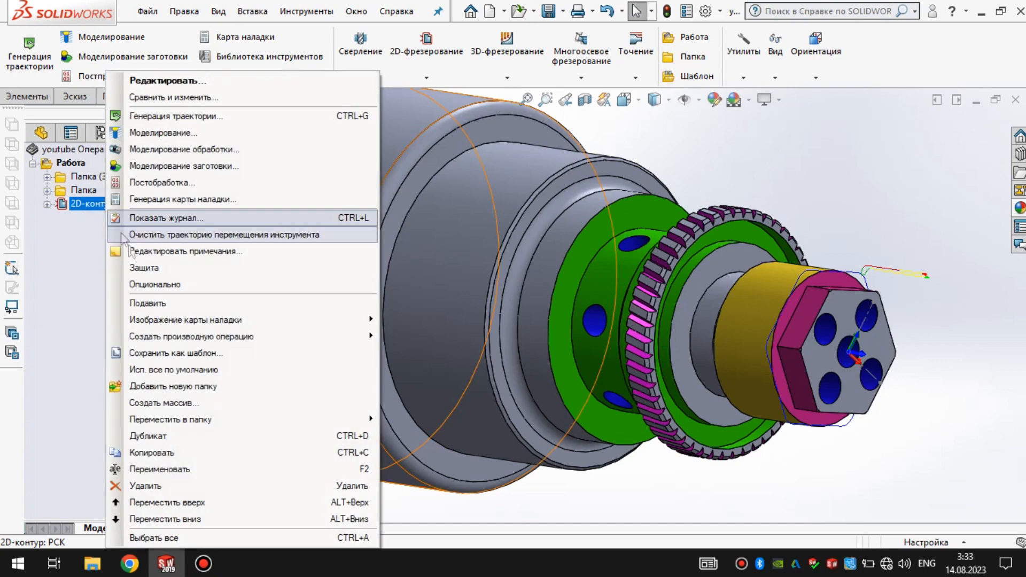
click(183, 437)
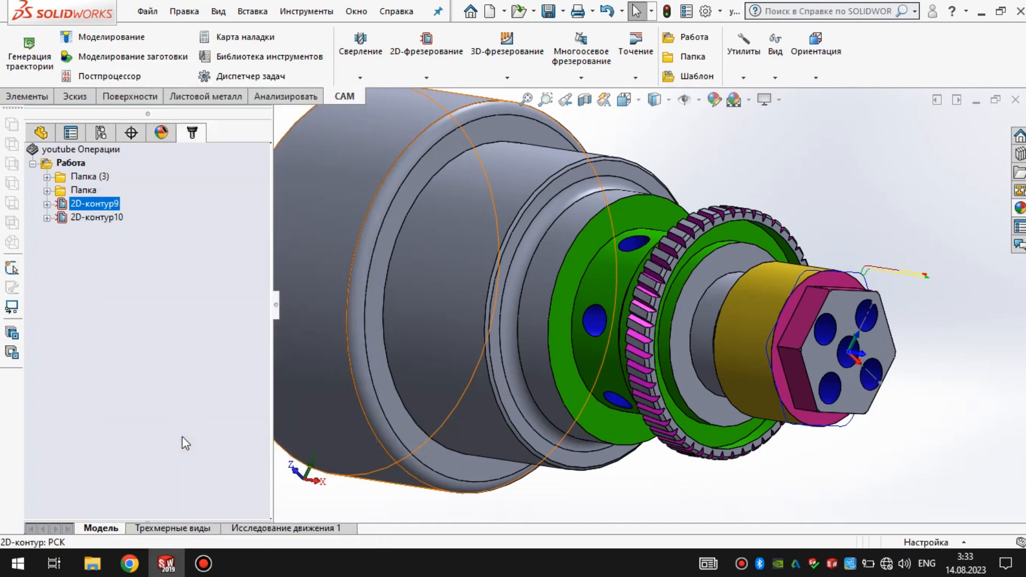
Enable multiple depths (Несколько глубин) in the pass settings of the copied operation 2D-контур10 and accept it
right_click(85, 218)
click(164, 77)
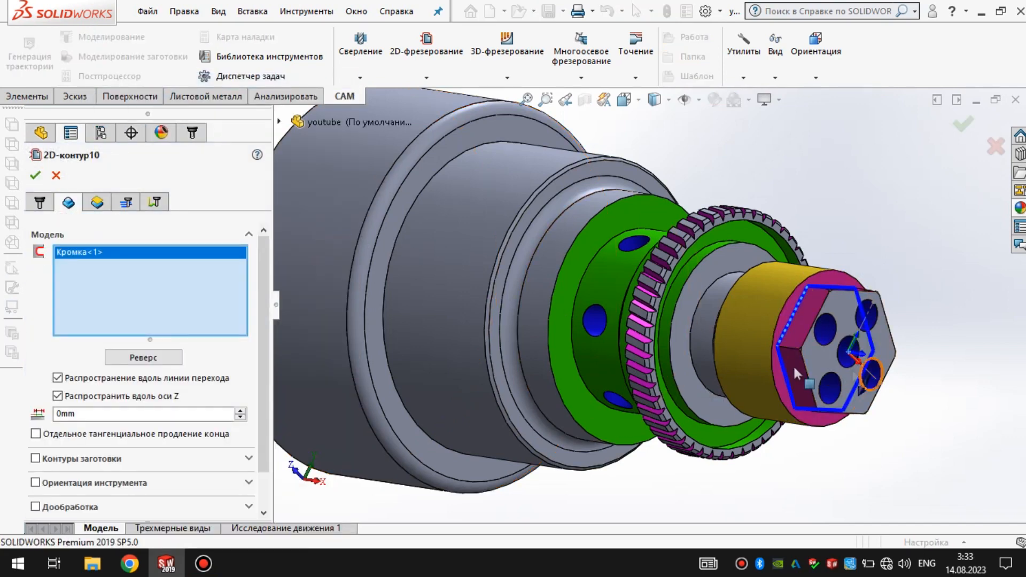
click(126, 203)
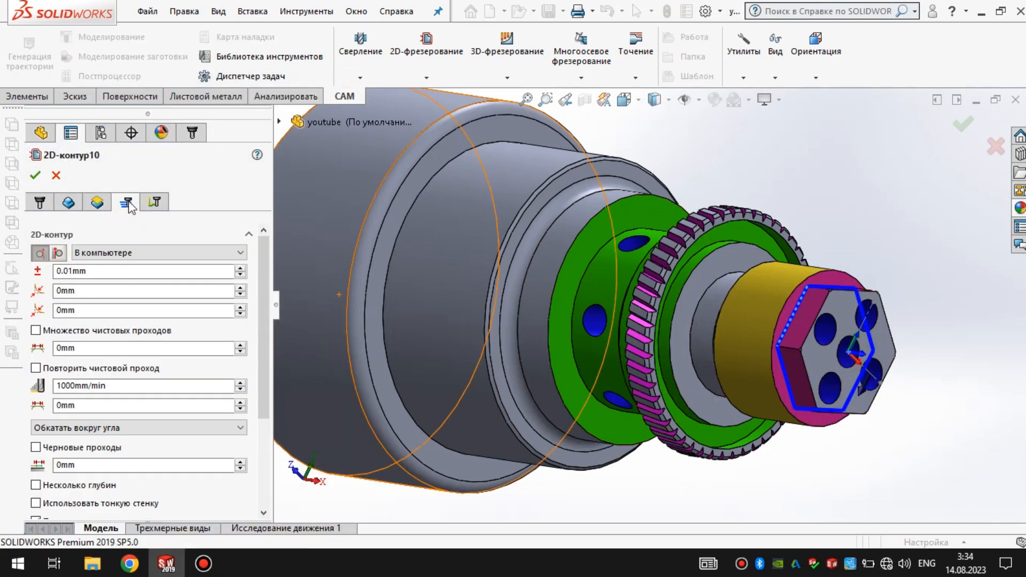
scroll(263, 300, down, 2)
drag(262, 303, 259, 330)
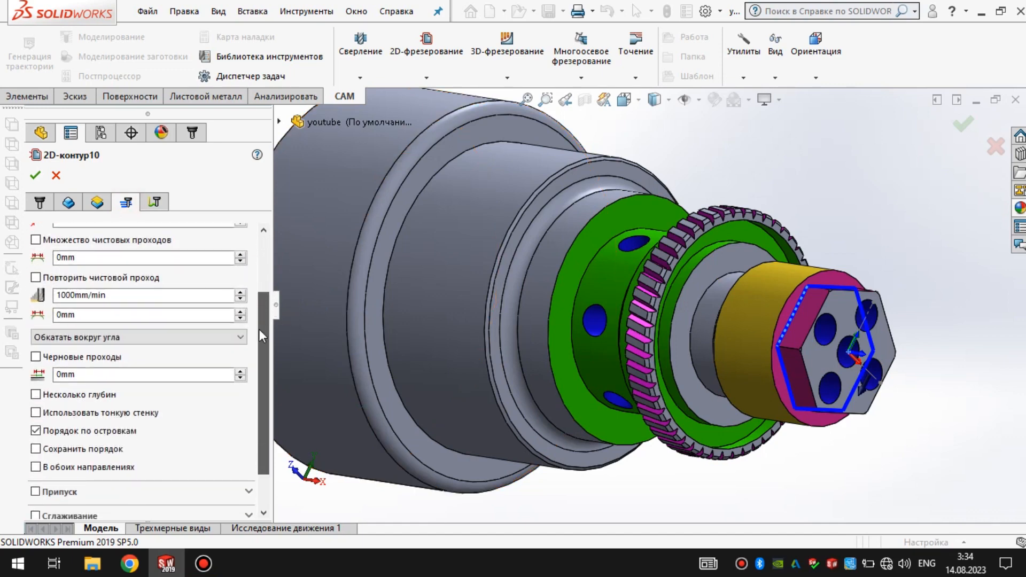
click(36, 395)
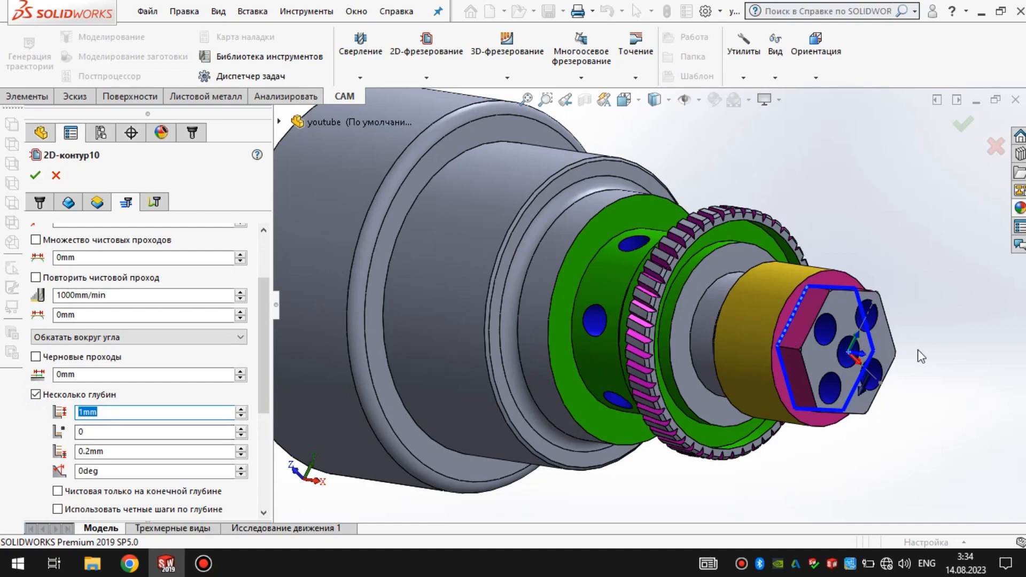
scroll(919, 356, down, 1)
click(36, 175)
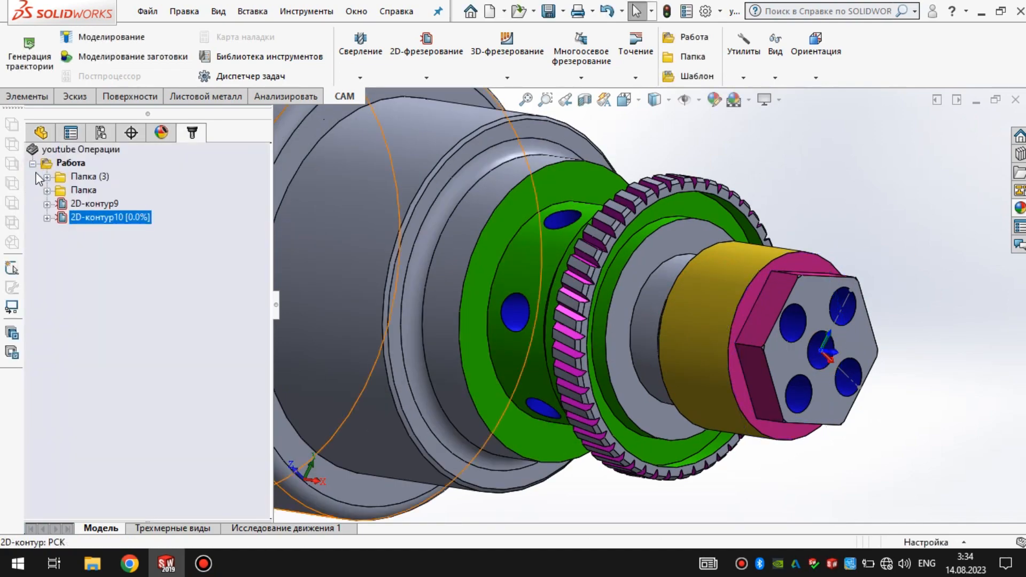
Make another duplicate of the original hexagon contour operation 2D-контур9
mouse_move(795, 287)
middle_down()
mouse_move(840, 288)
mouse_move(769, 302)
mouse_move(802, 306)
middle_up()
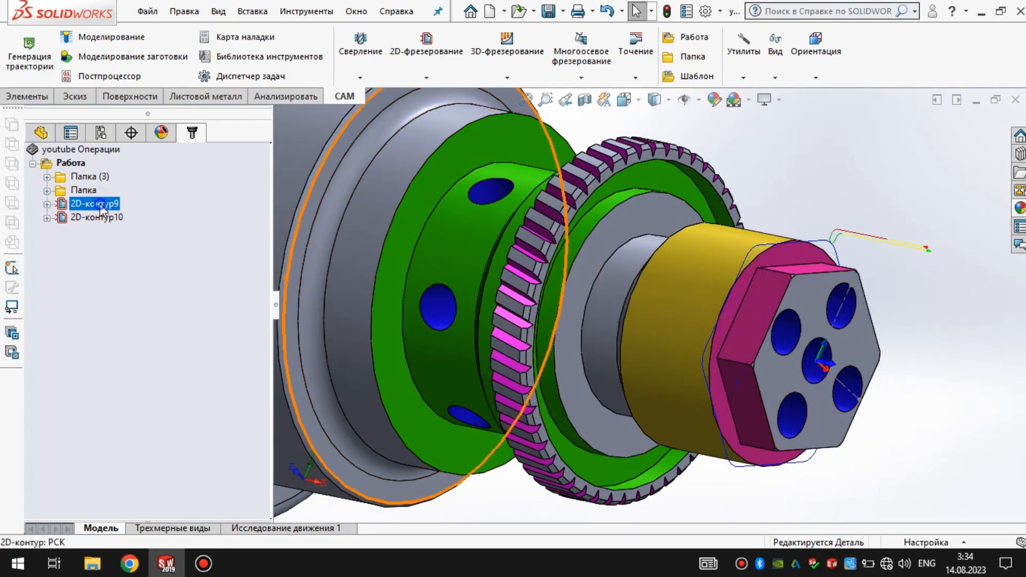
right_click(102, 208)
click(178, 436)
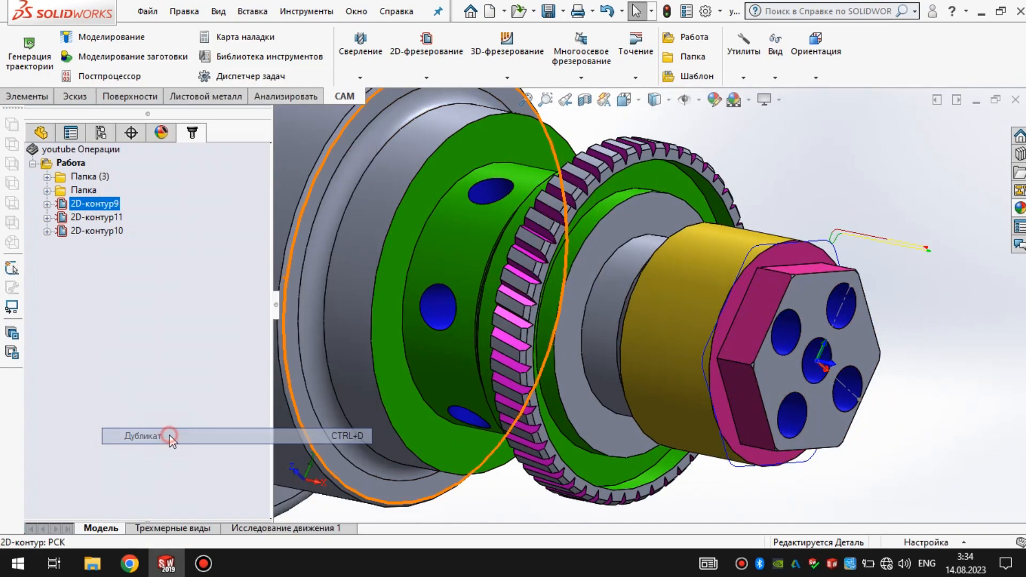
Enable roughing passes (Черновые проходы) in operation 2D-контур11 with a 1 mm stepover and 5 passes
right_click(107, 219)
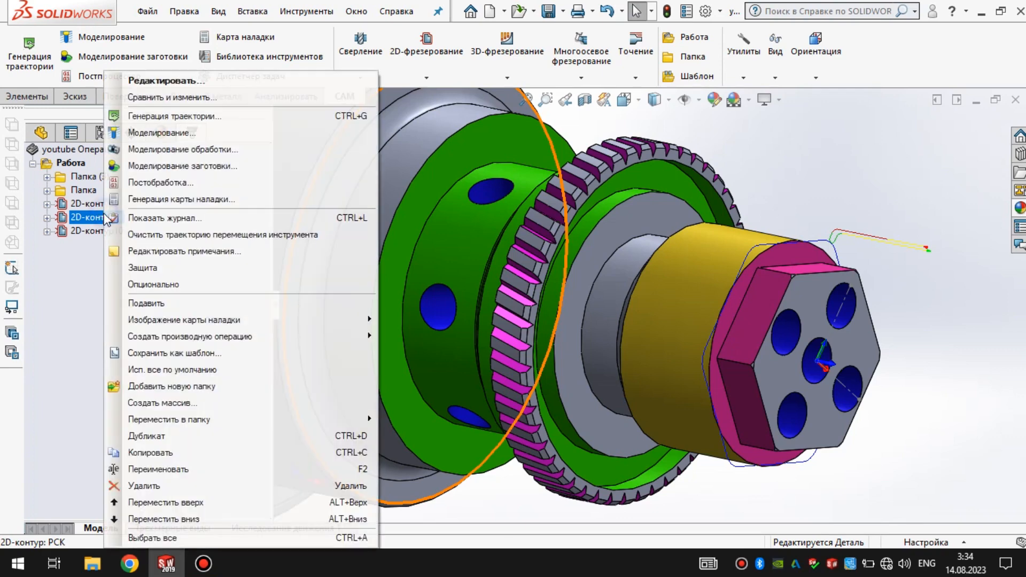
click(231, 81)
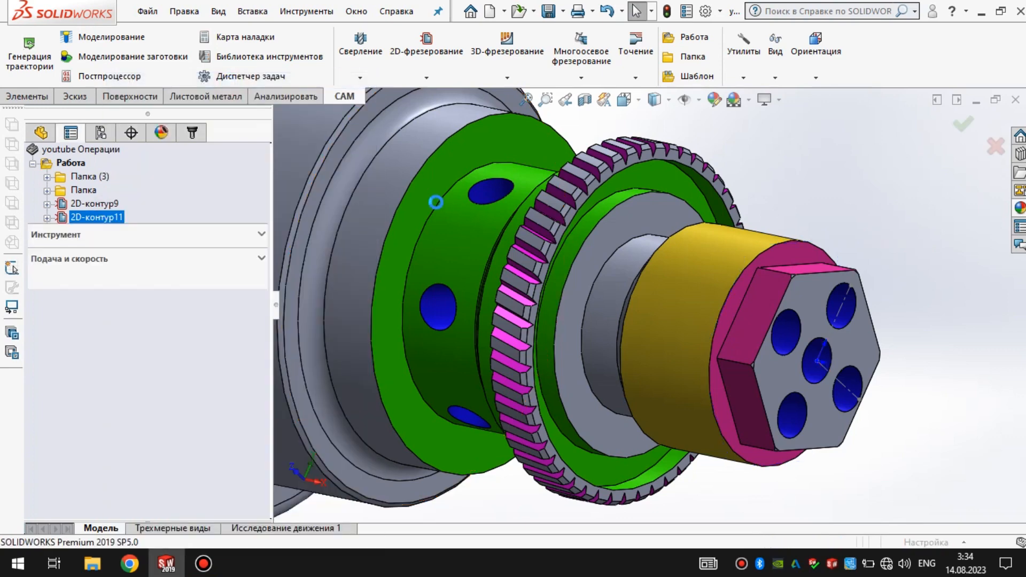
middle_drag(829, 393, 807, 361)
click(127, 203)
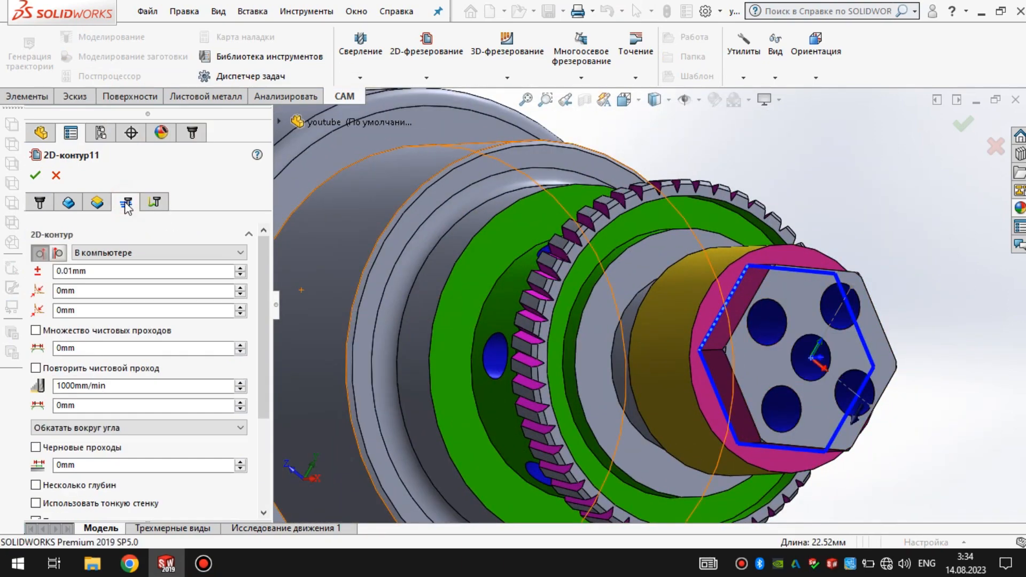
scroll(203, 352, down, 3)
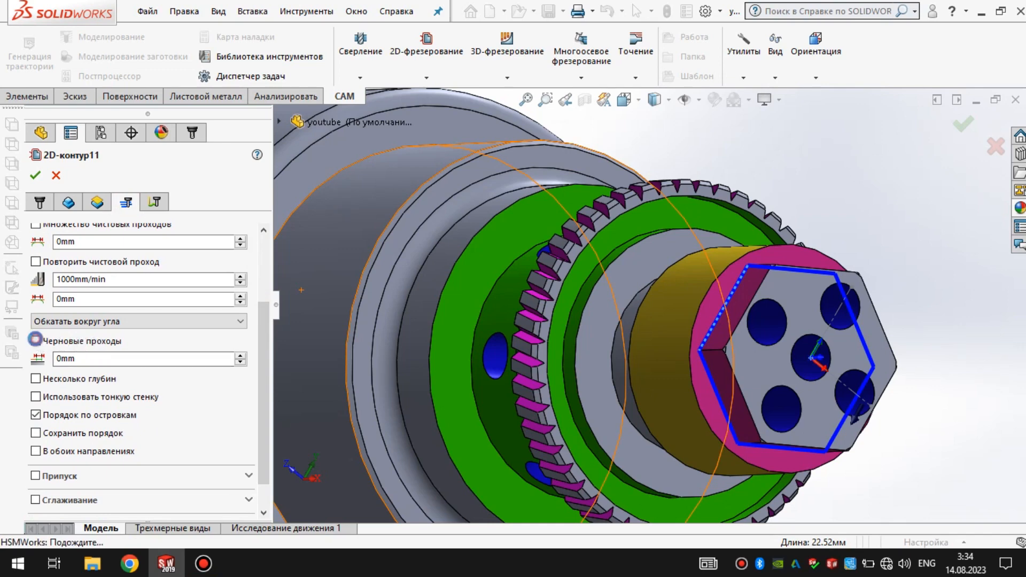
click(35, 339)
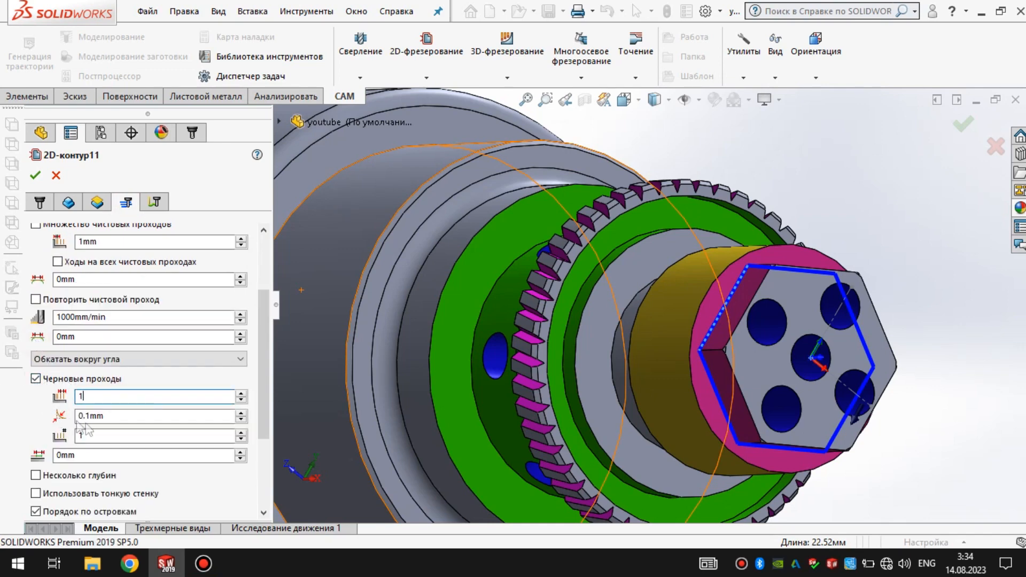
text(5)
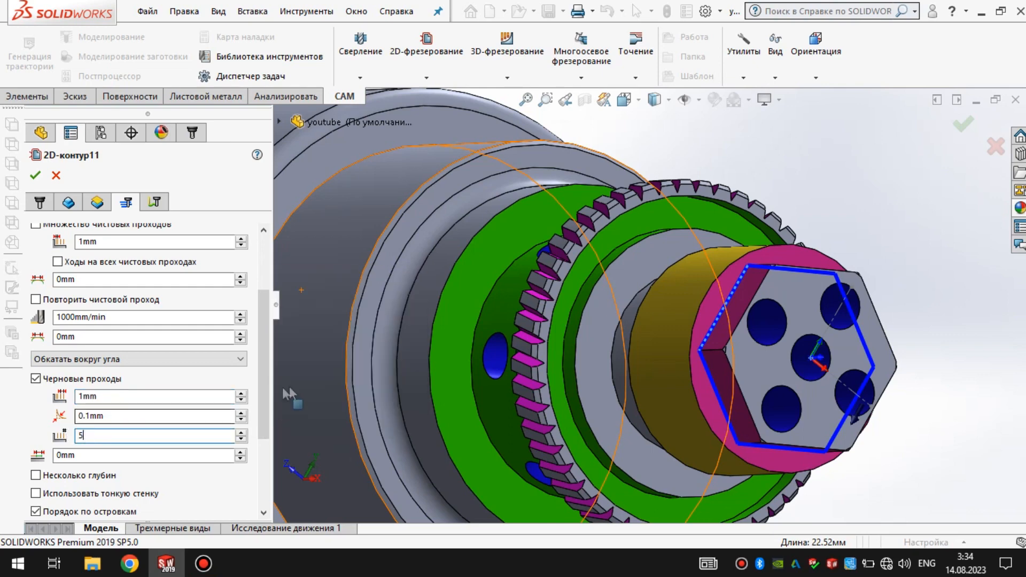
Set the finishing stepover under Множество чистовых проходов to 0.1 mm and accept the 2D-контур11 operation
drag(261, 408, 269, 386)
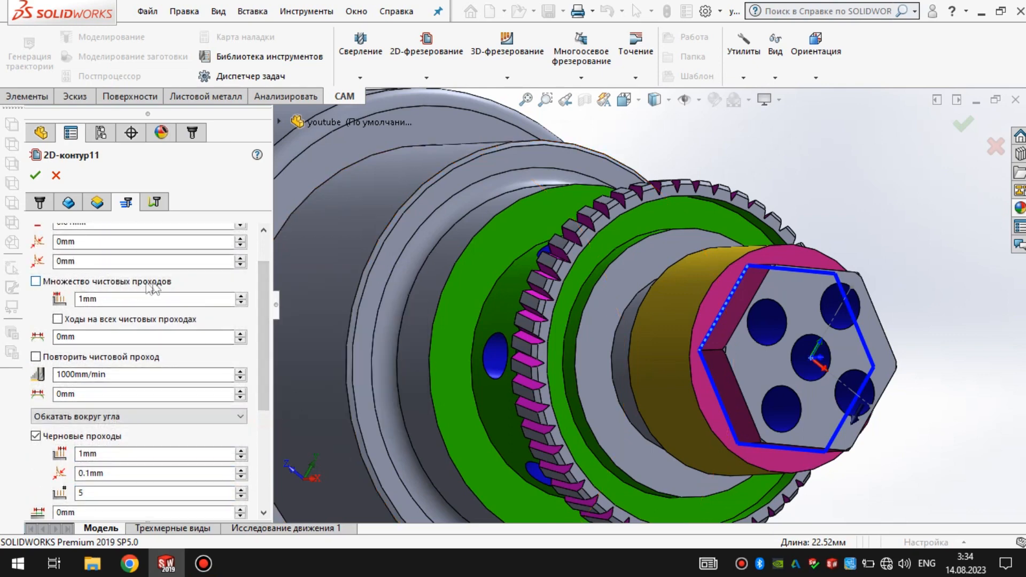
text(.1)
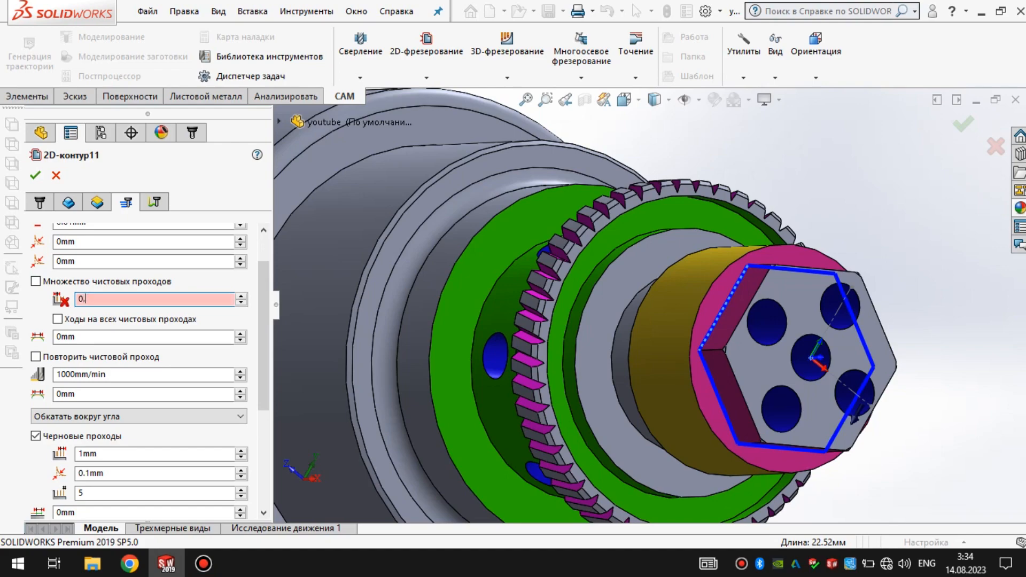
click(46, 176)
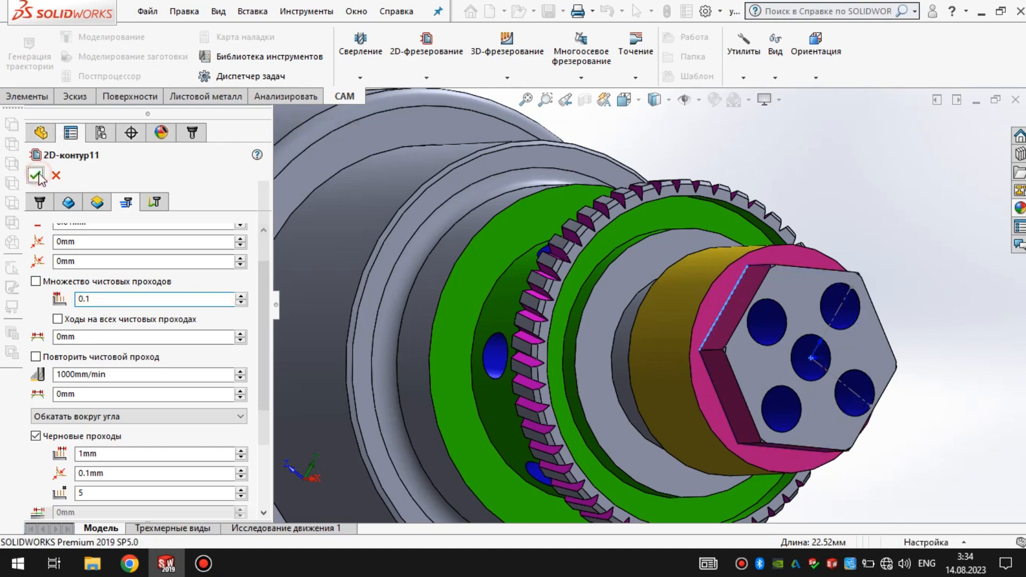
middle_drag(750, 411, 235, 323)
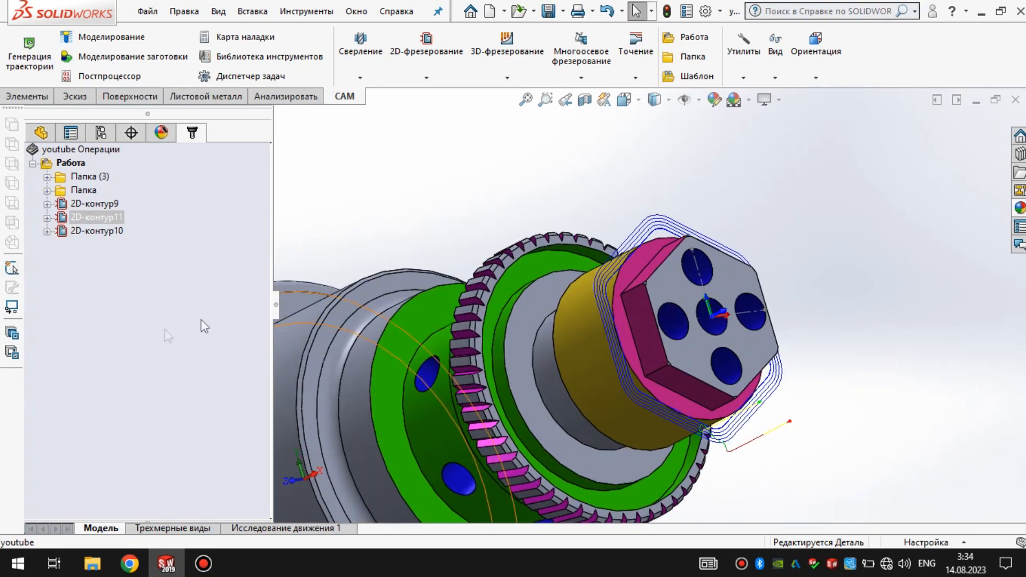
Duplicate the 2D-контур9 operation and enable roughing passes (Черновые проходы) in the copy 2D-контур12
right_click(95, 205)
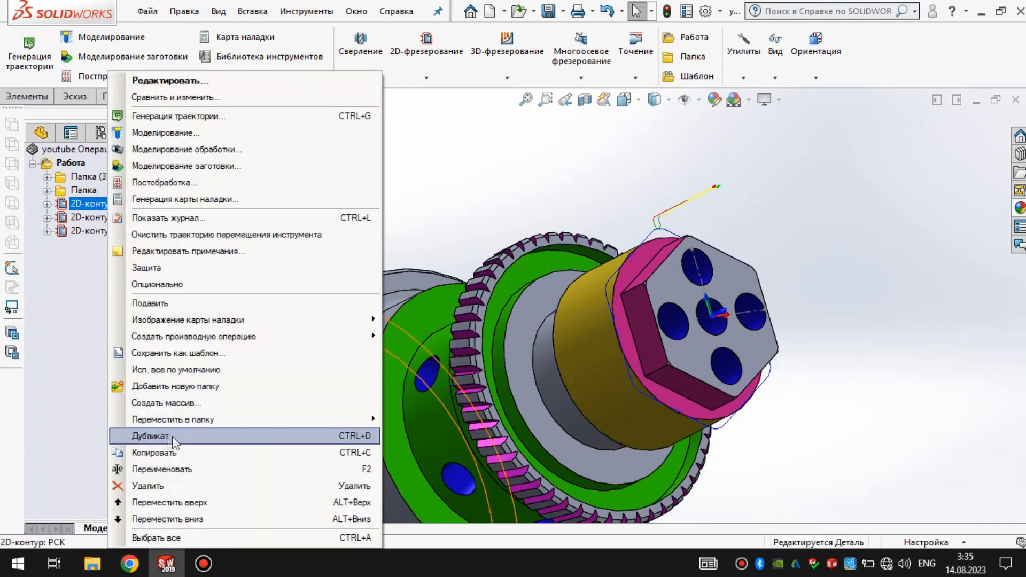
click(150, 436)
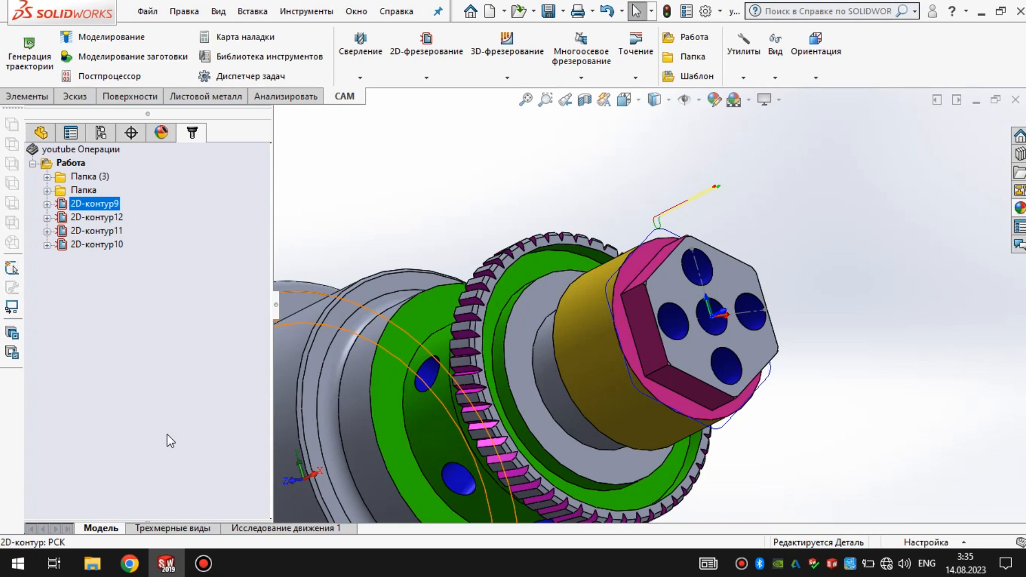
right_click(109, 221)
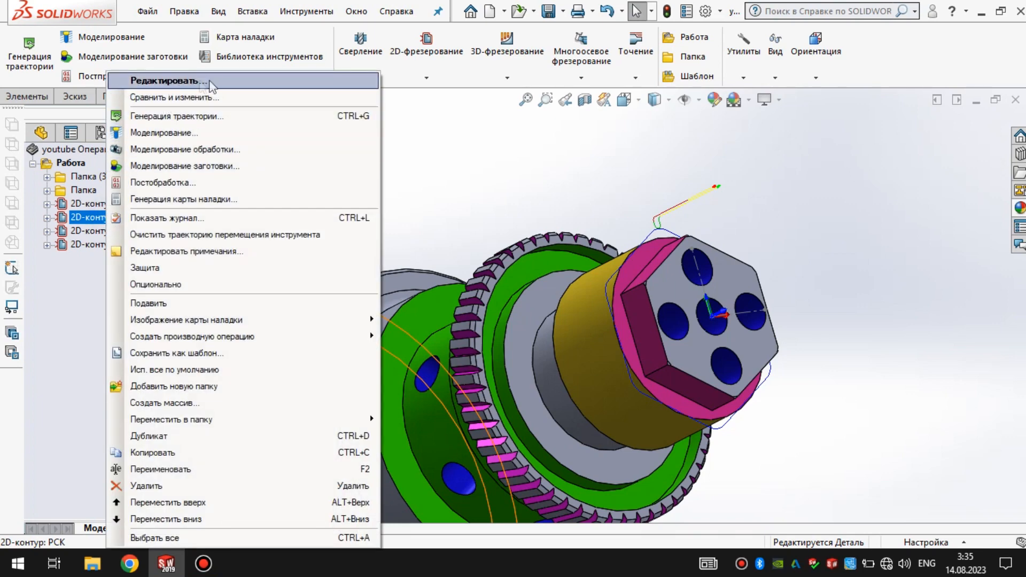
click(184, 80)
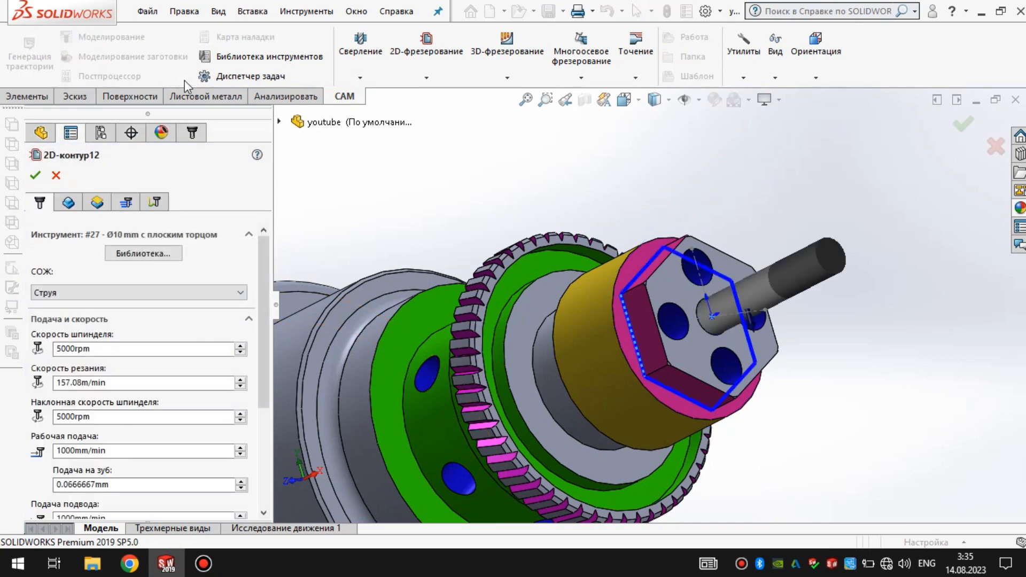
click(126, 203)
scroll(224, 331, down, 5)
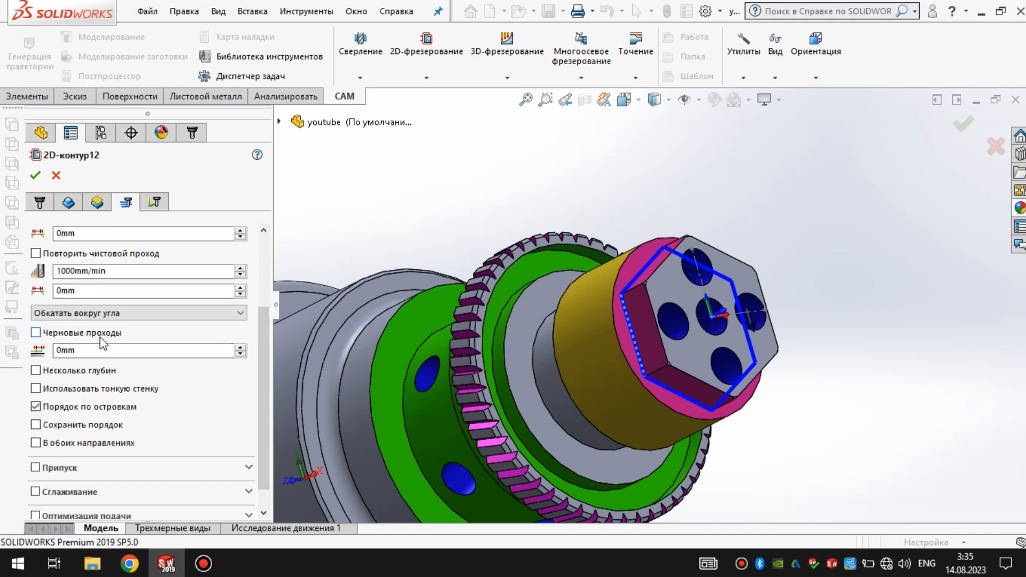
click(36, 333)
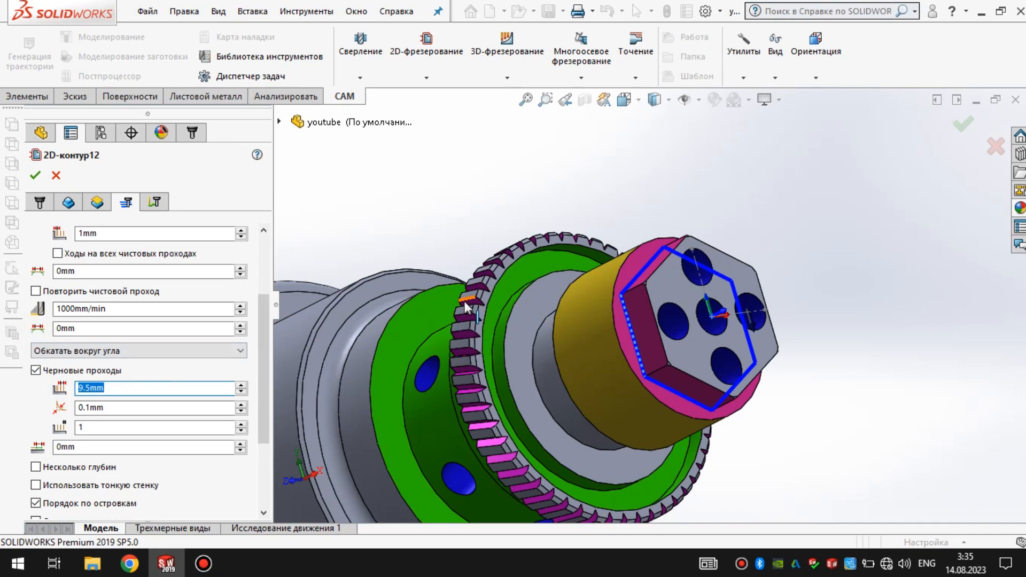
Enable stock contours (Контуры заготовки) with the yellow cylindrical face behind the hexagon as the stock boundary and accept 2D-контур12
click(68, 204)
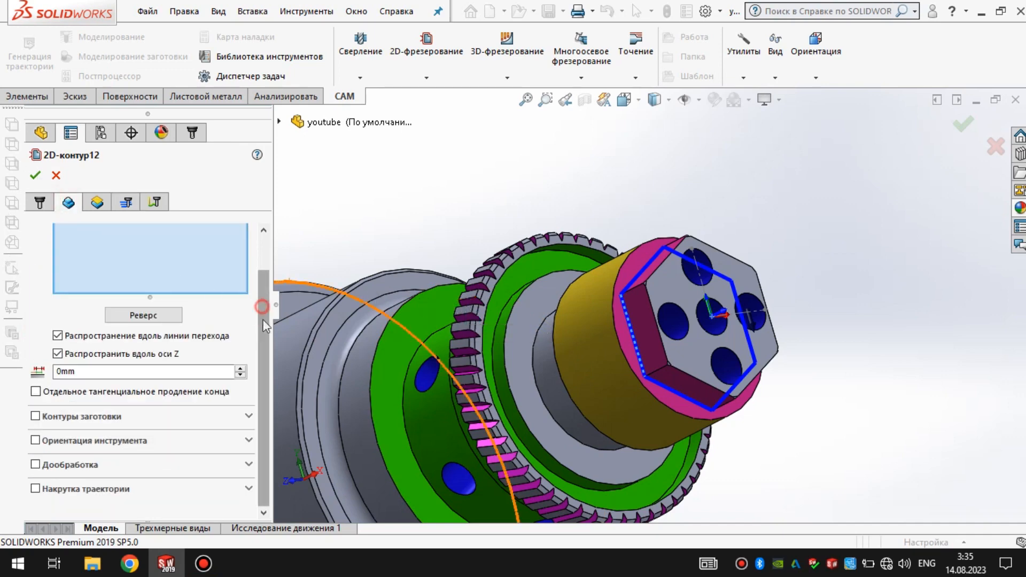
click(35, 416)
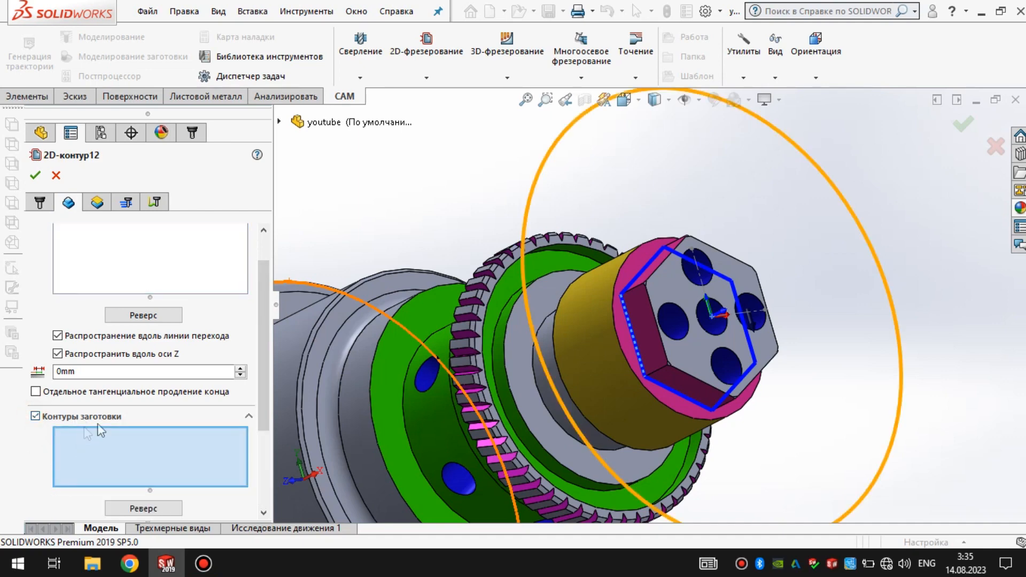
click(598, 322)
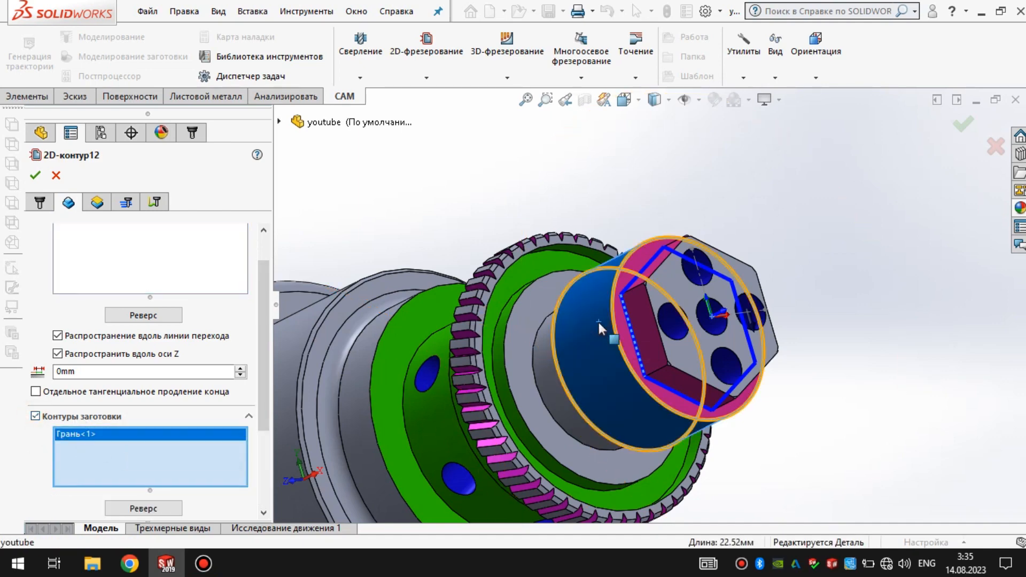
click(35, 176)
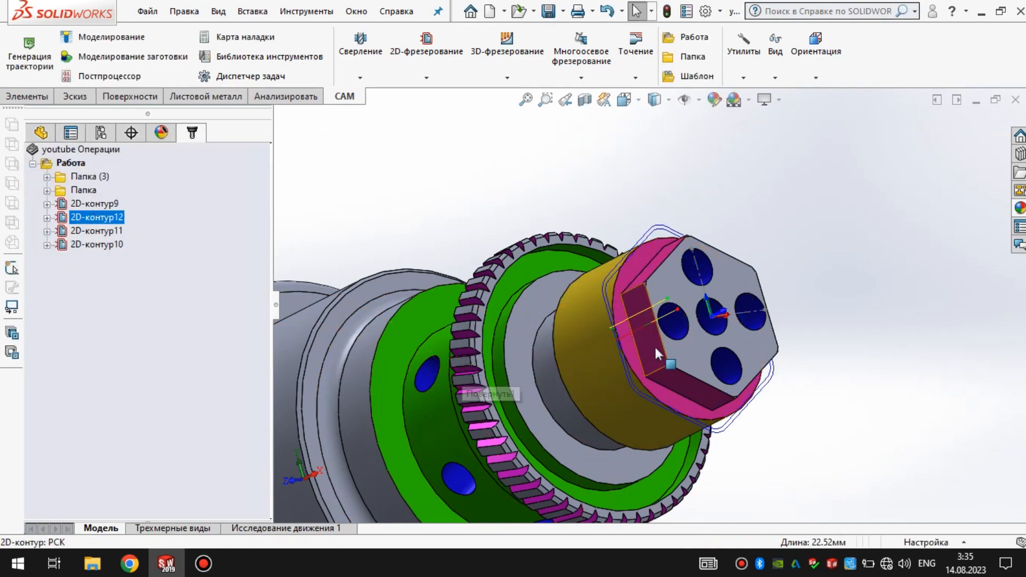
Simulate the 2D-контур12 toolpath at increased playback speed, examine the tool's motion around the hexagon, and close the simulation
scroll(652, 346, down, 8)
scroll(586, 299, up, 10)
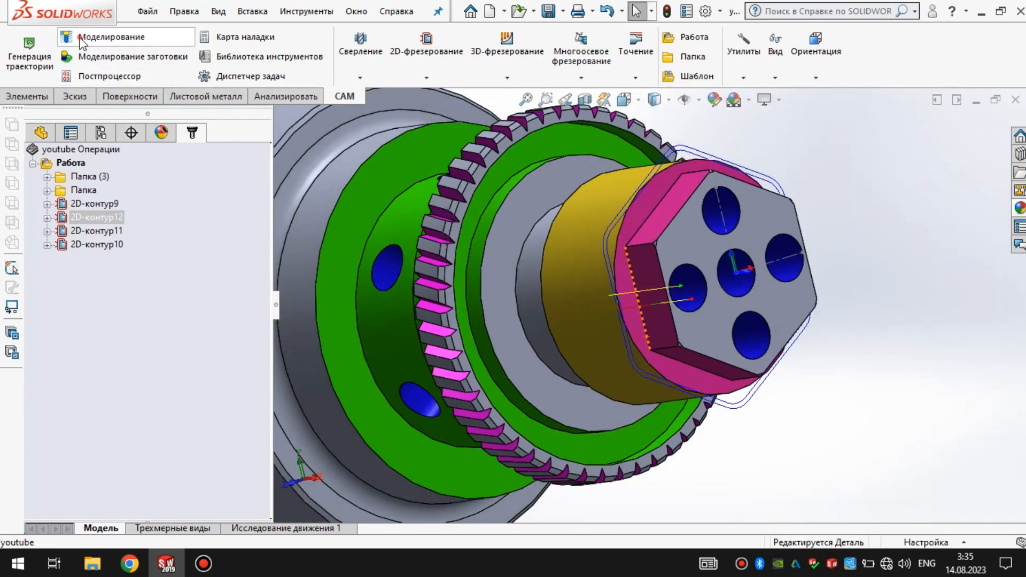
click(106, 37)
click(39, 220)
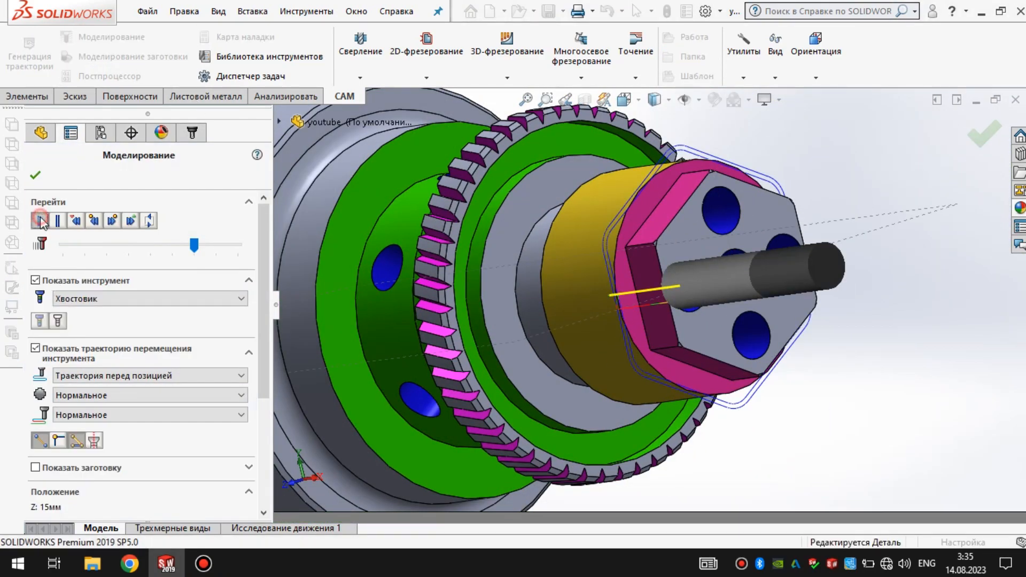
drag(194, 245, 227, 246)
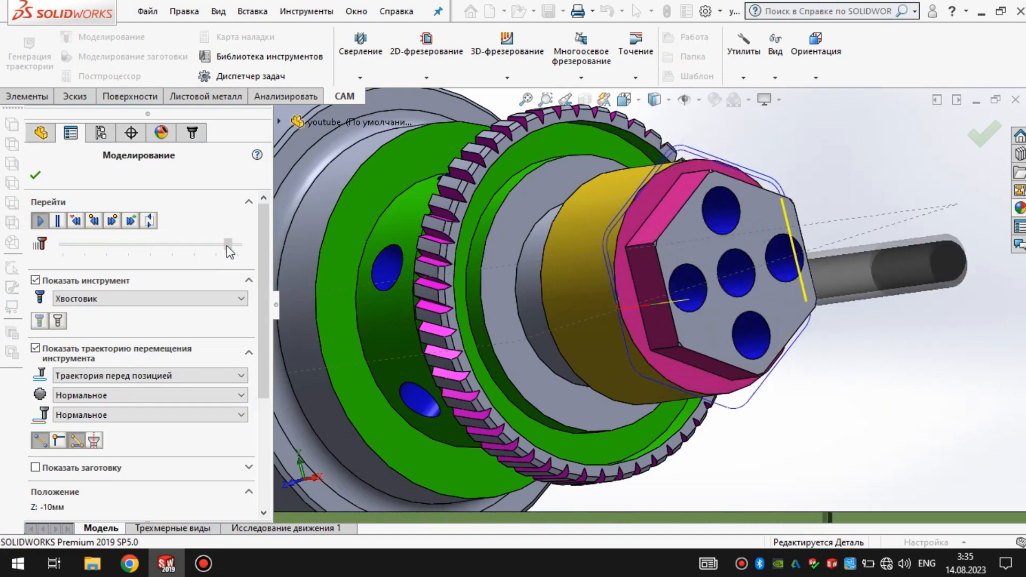
scroll(700, 313, up, 5)
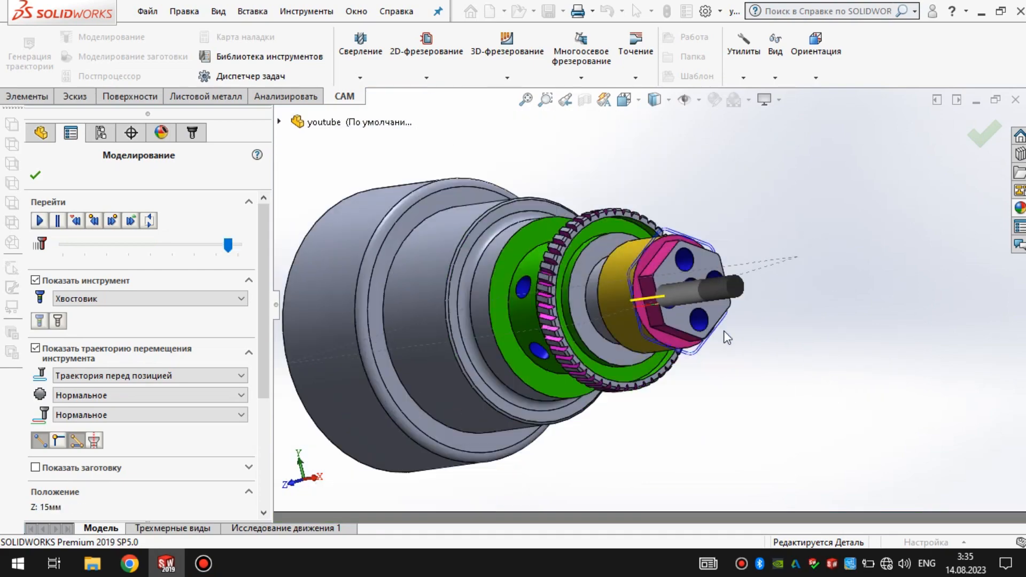
scroll(485, 295, down, 2)
middle_drag(658, 304, 663, 330)
click(36, 175)
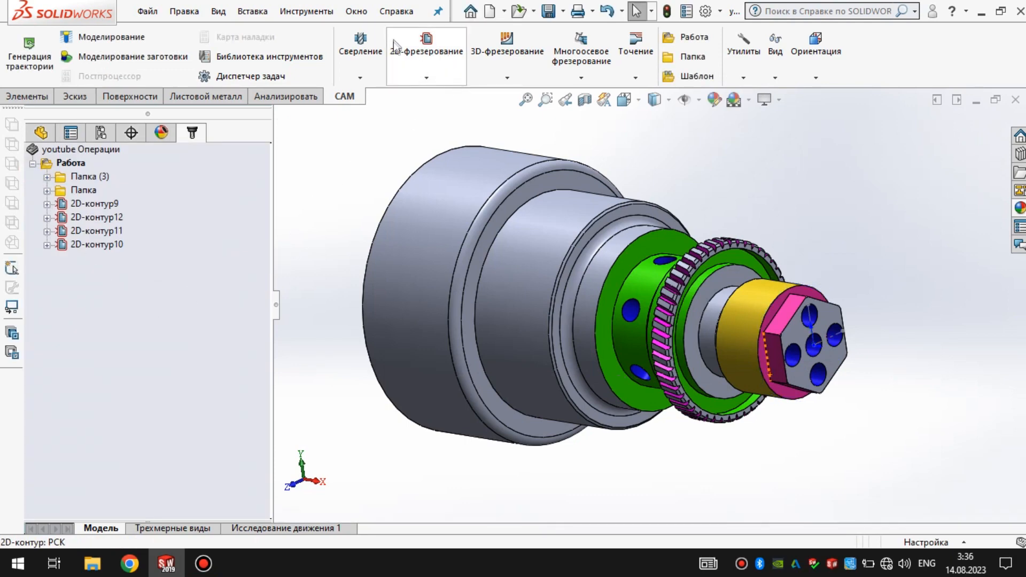
Create a new 2D contour (2D-контур) milling operation
click(433, 59)
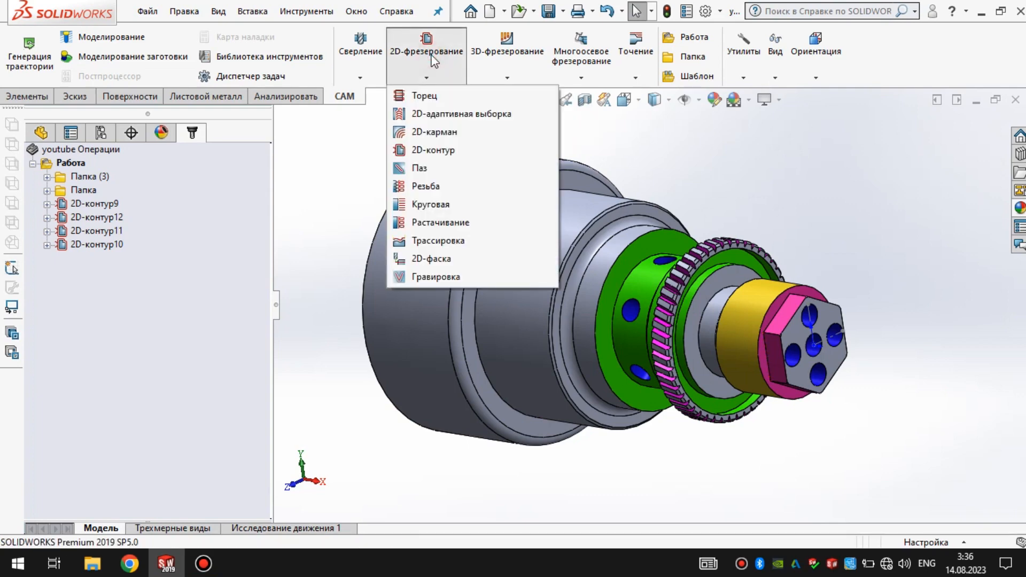
click(449, 151)
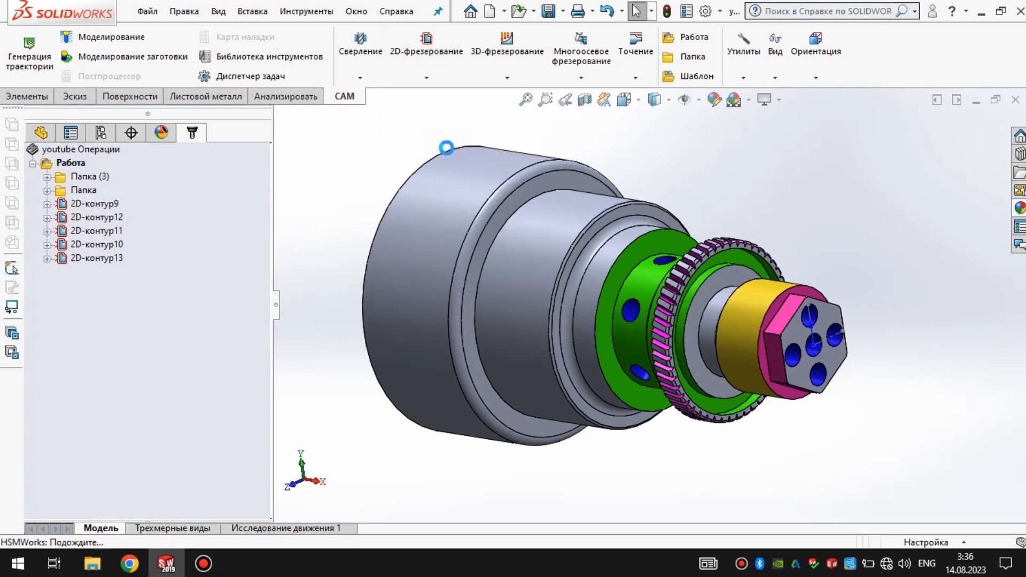
scroll(826, 343, down, 3)
mouse_move(819, 341)
middle_down()
mouse_move(777, 336)
mouse_move(835, 334)
middle_up()
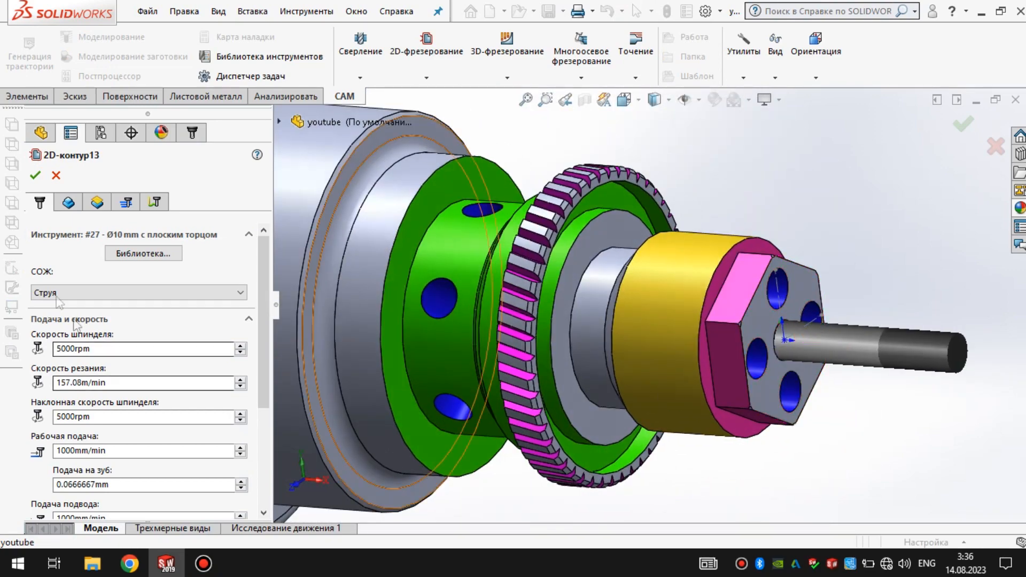
Enable tool orientation (Ориентация инструмента) in the new contour operation and define it by the X and Y axes (Использовать оси X и Y)
click(68, 203)
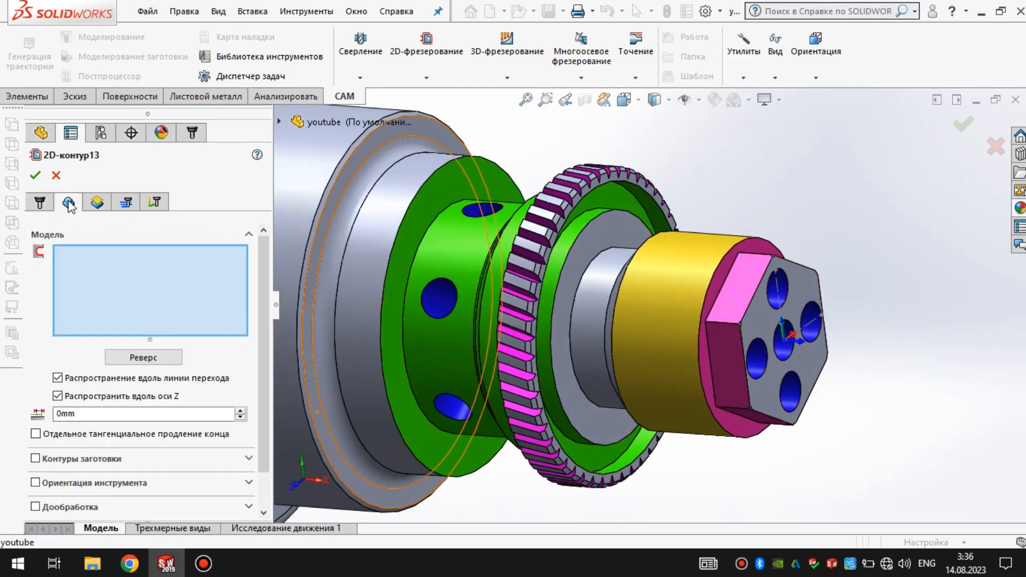
scroll(262, 304, down, 2)
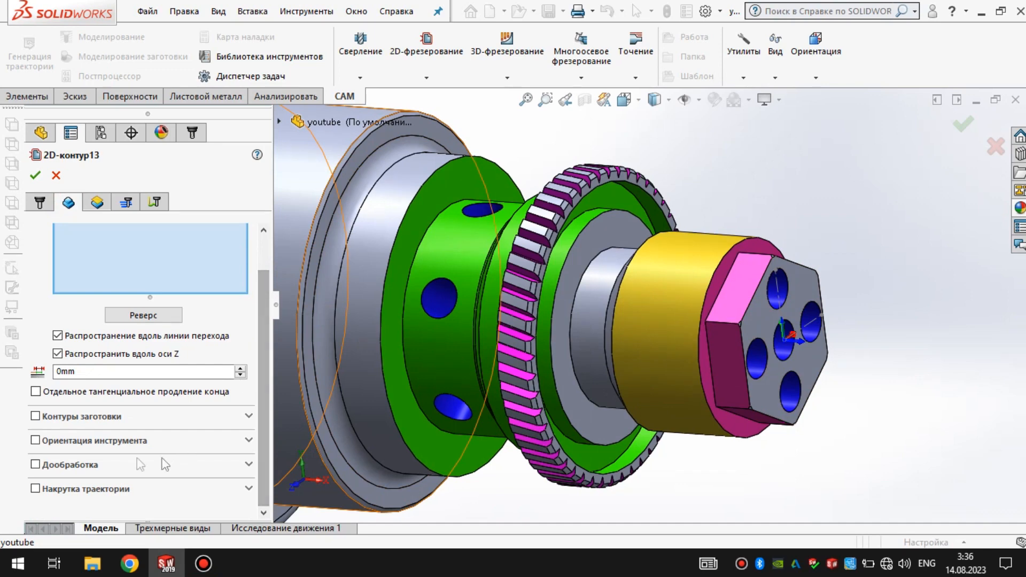
click(35, 441)
drag(267, 328, 258, 386)
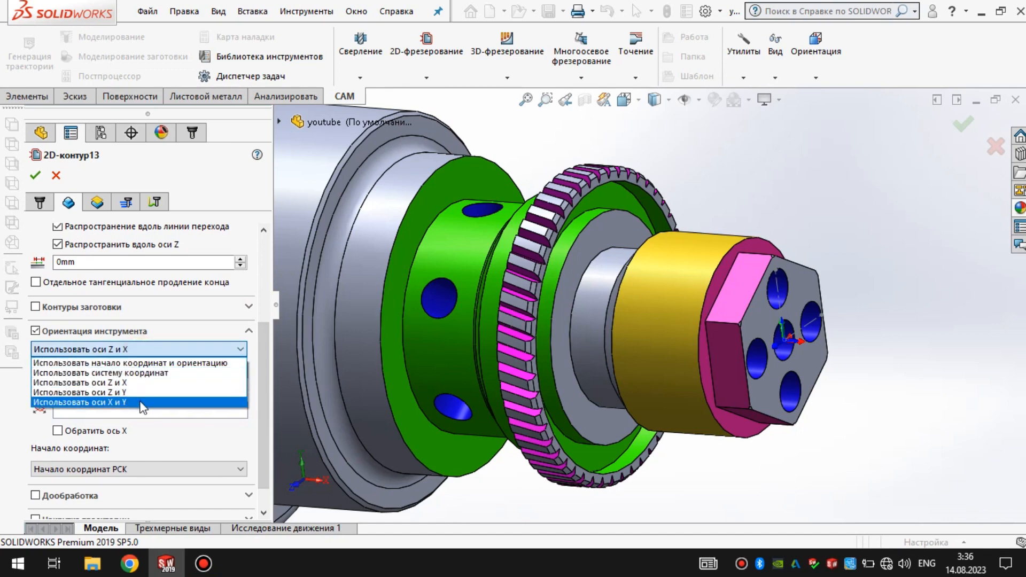
click(141, 403)
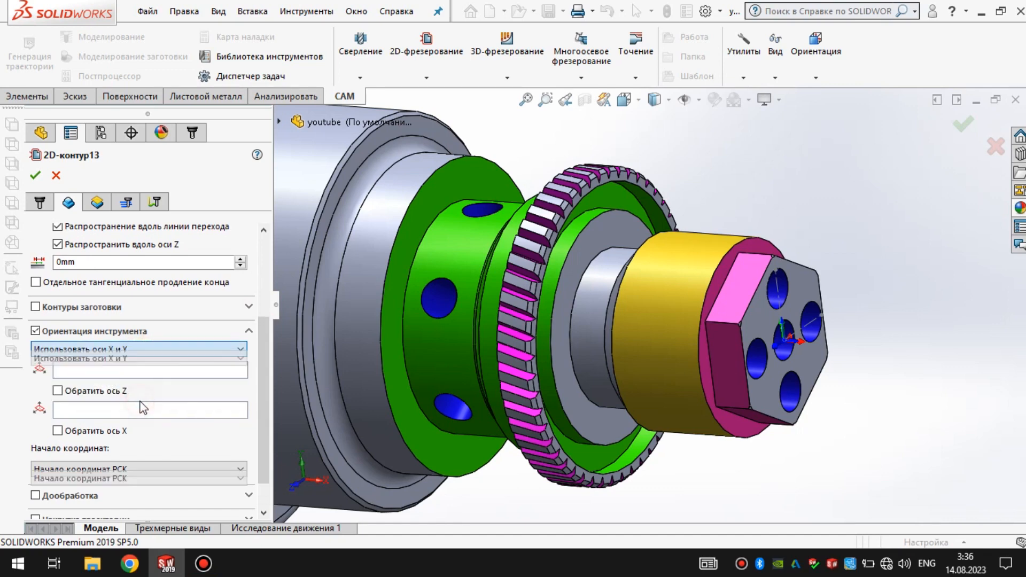
Assign the short edge between two adjacent side flats of the hexagon as the tool orientation's X axis
click(125, 378)
middle_drag(465, 401, 746, 322)
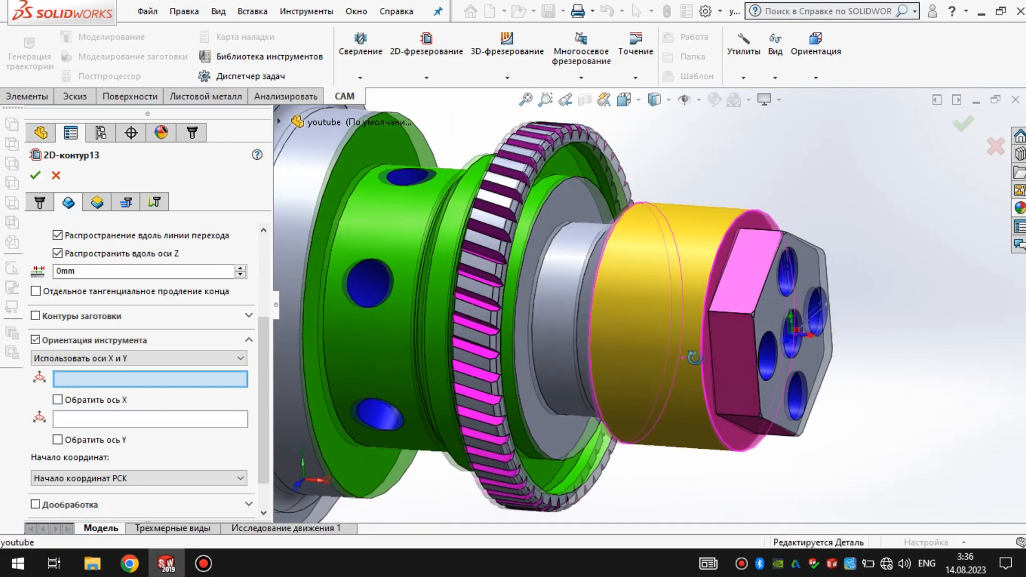
click(736, 314)
middle_drag(788, 349, 683, 404)
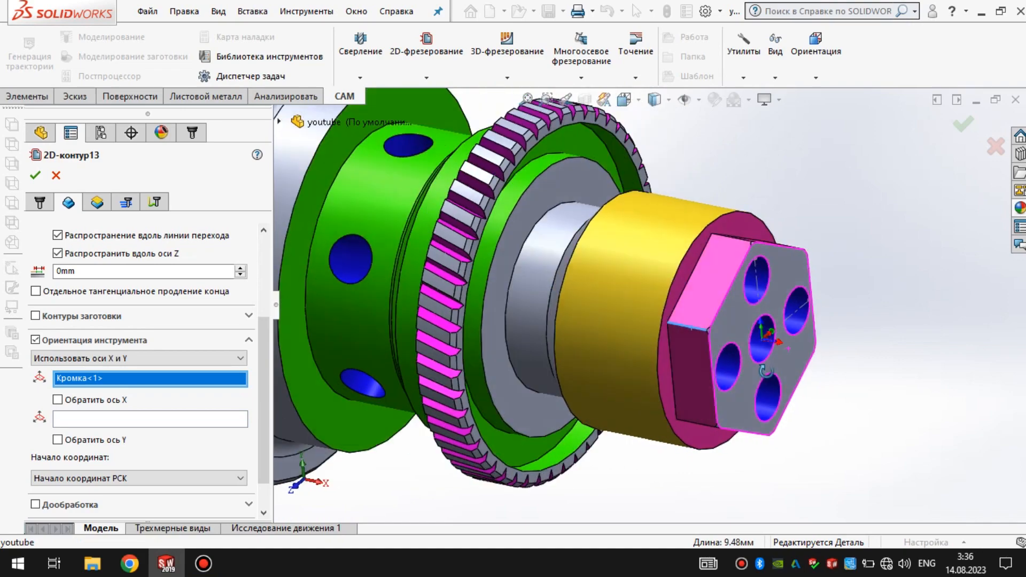
drag(268, 380, 281, 293)
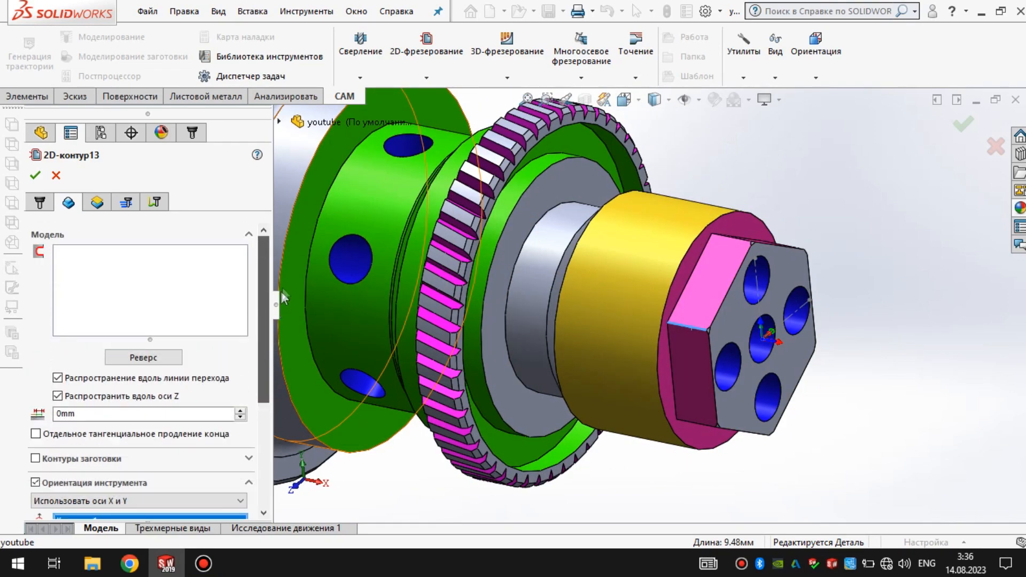
Assign the outer long edge of the hexagon's upper flat as the tool orientation's Y axis and reverse that axis (Обратить ось Y)
middle_drag(282, 288, 634, 345)
scroll(172, 400, down, 3)
click(122, 396)
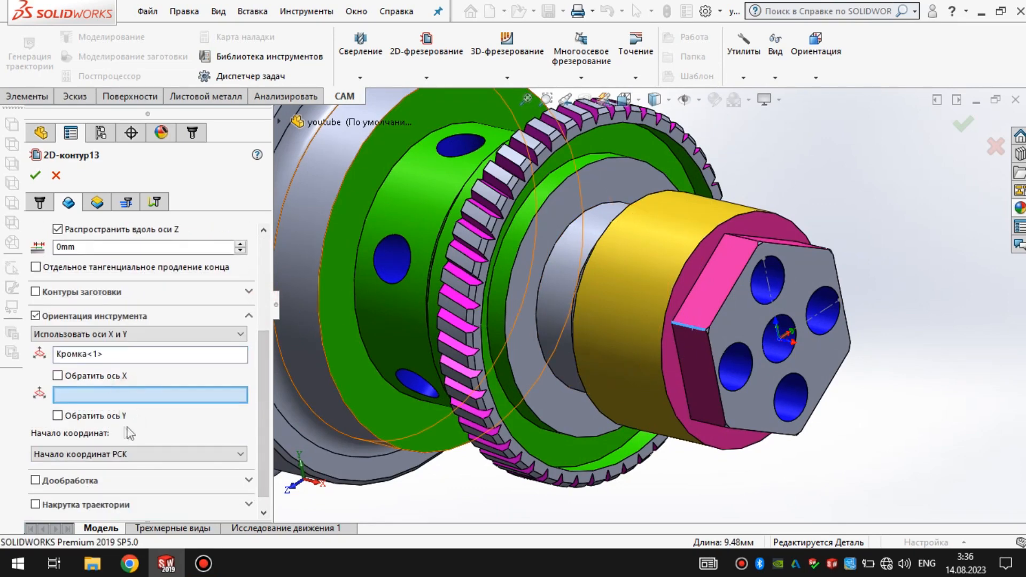
scroll(706, 321, down, 2)
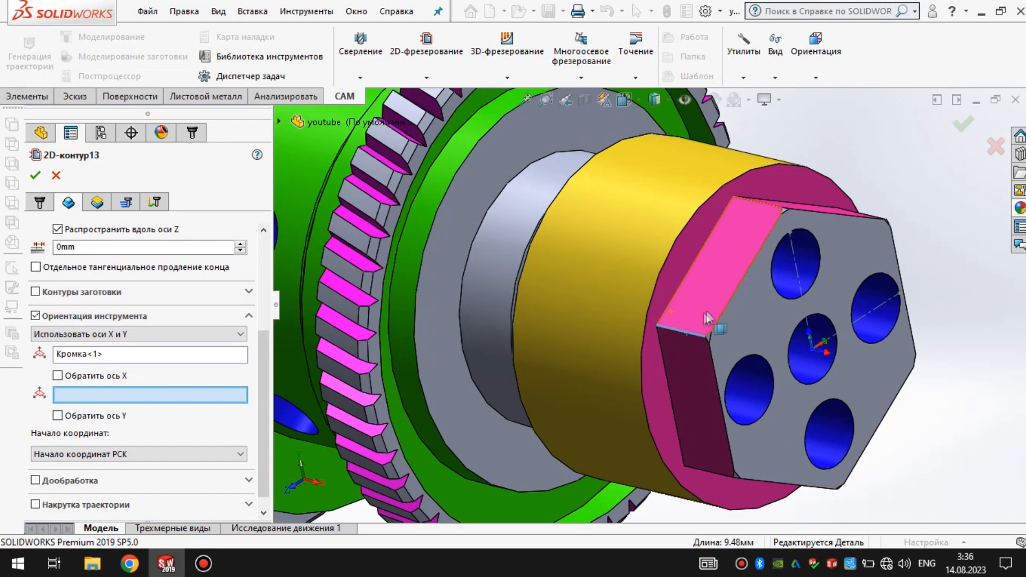
click(731, 297)
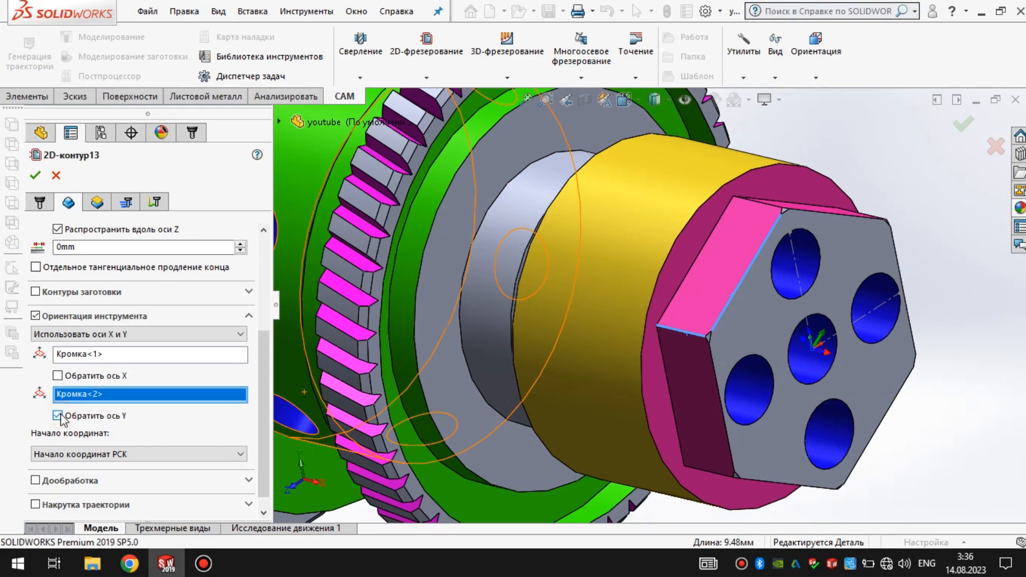
middle_drag(765, 329, 751, 289)
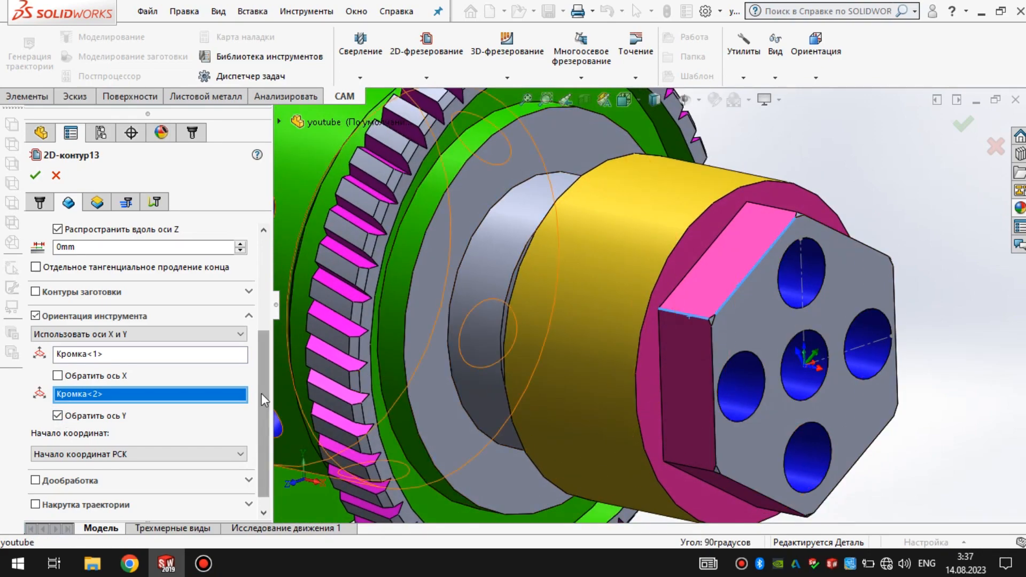
Choose the inner long edge of the hexagon's upper flat as the machining contour and disable propagation along Z (Распространить вдоль оси Z)
drag(262, 393, 260, 319)
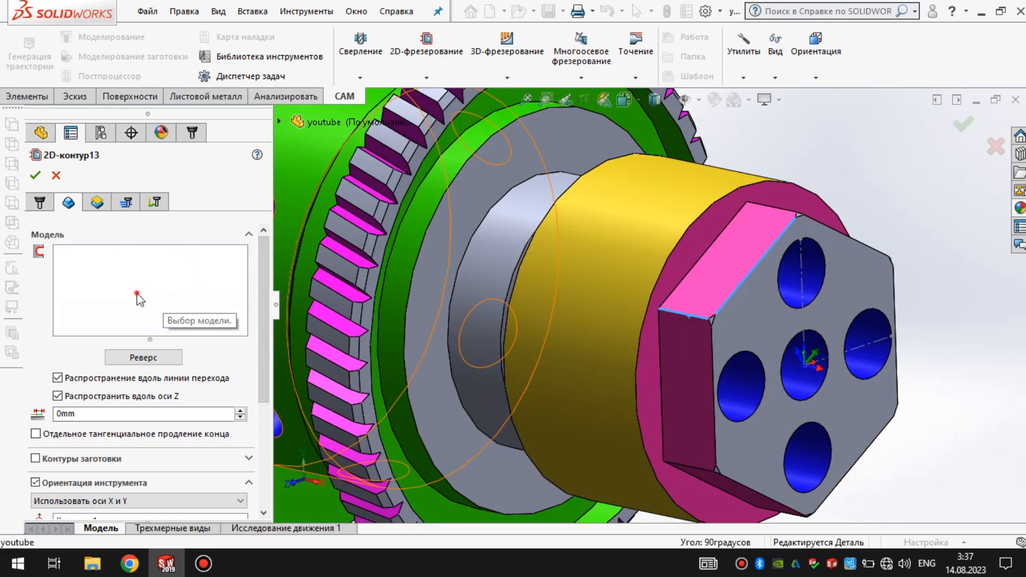
click(137, 292)
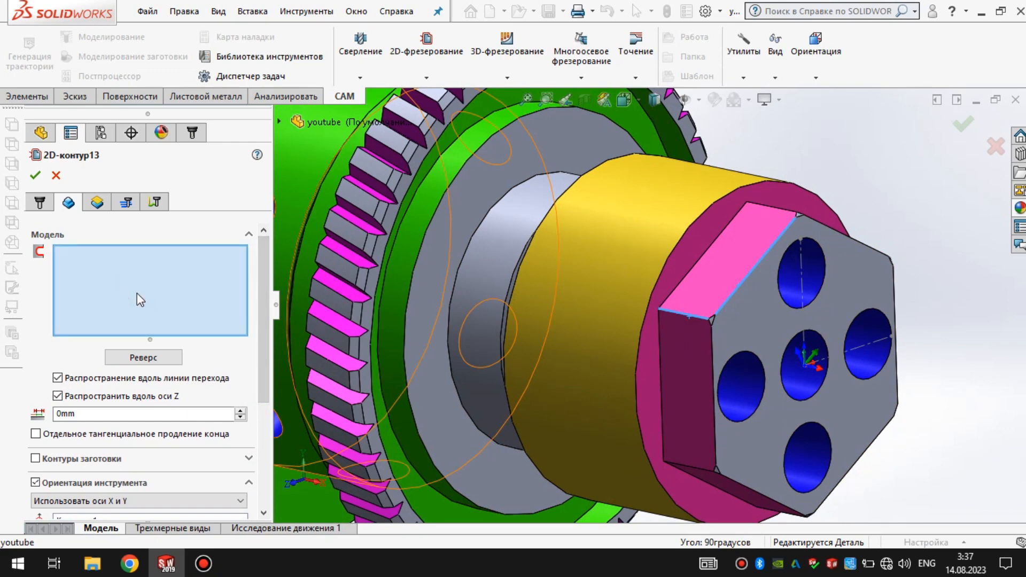
click(694, 265)
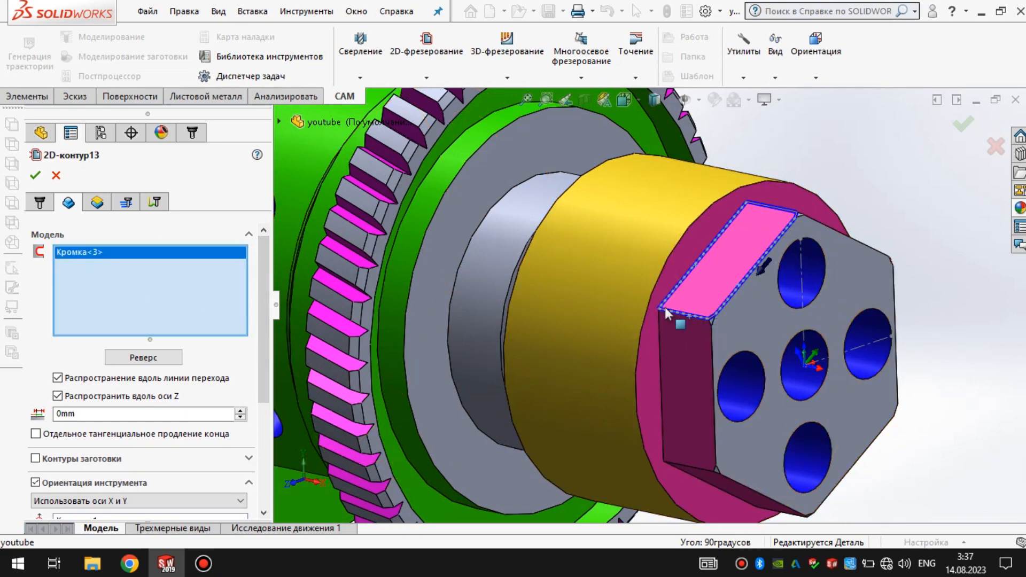
click(59, 396)
middle_drag(792, 241, 810, 249)
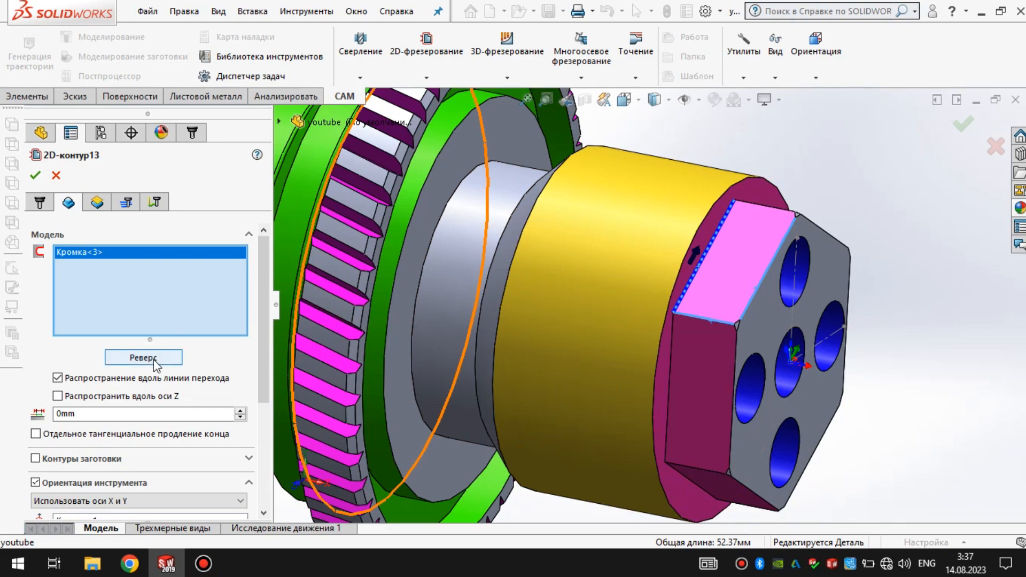
Reverse the selected contour's direction and accept the 2D-контур13 operation to generate its toolpath
middle_drag(833, 308, 759, 278)
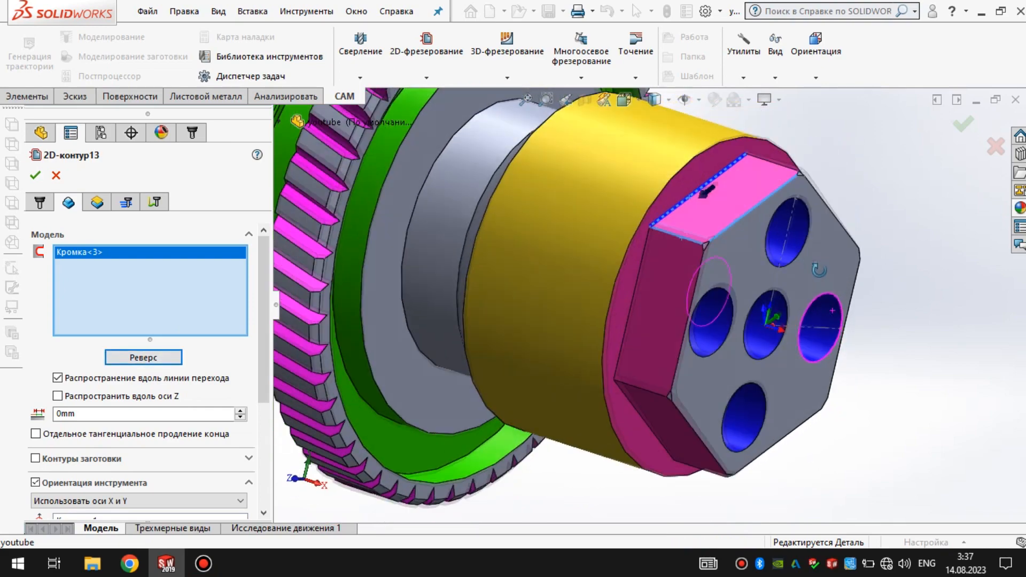
scroll(647, 315, up, 3)
scroll(665, 190, down, 2)
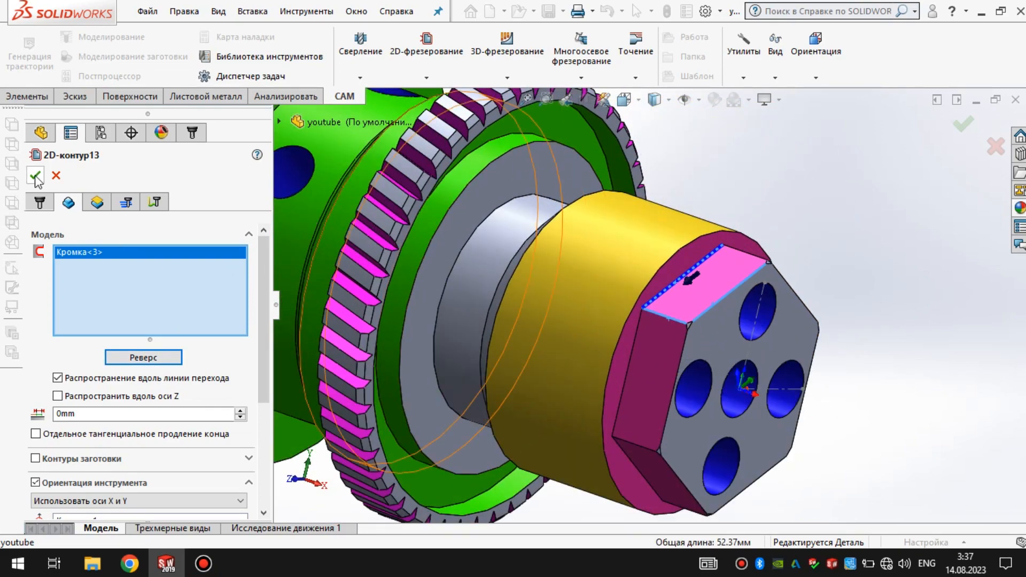
click(35, 177)
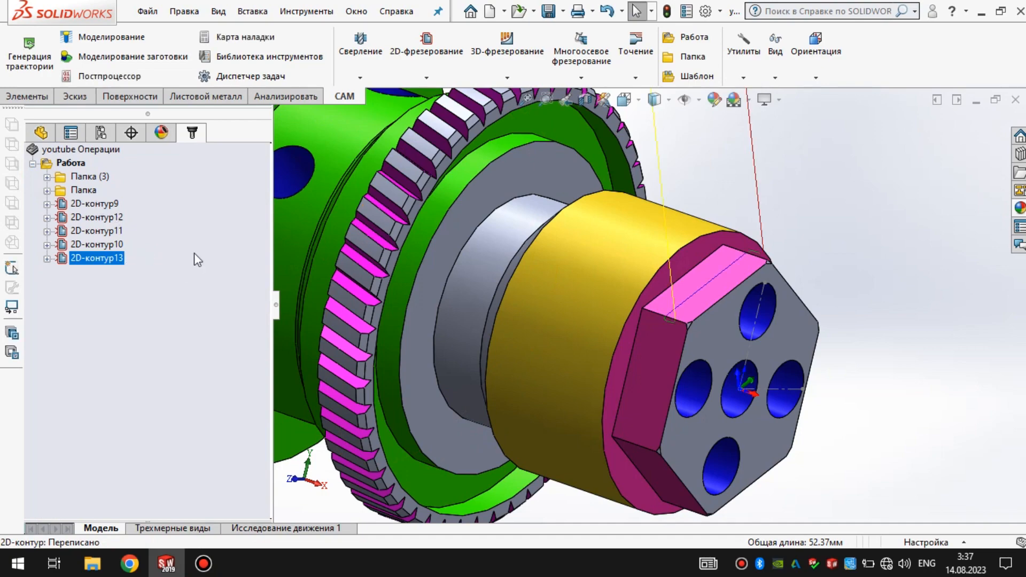
Simulate the 2D-контур13 toolpath at increased playback speed, examine the tool's pass over the hexagon flat, and close the simulation
scroll(614, 317, up, 5)
scroll(614, 319, down, 5)
scroll(625, 296, down, 2)
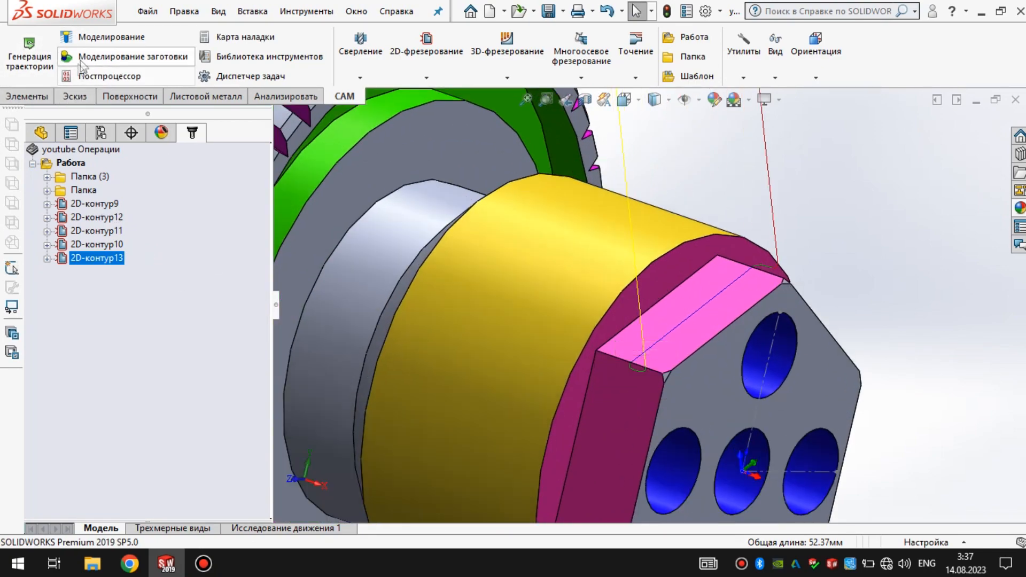
click(91, 36)
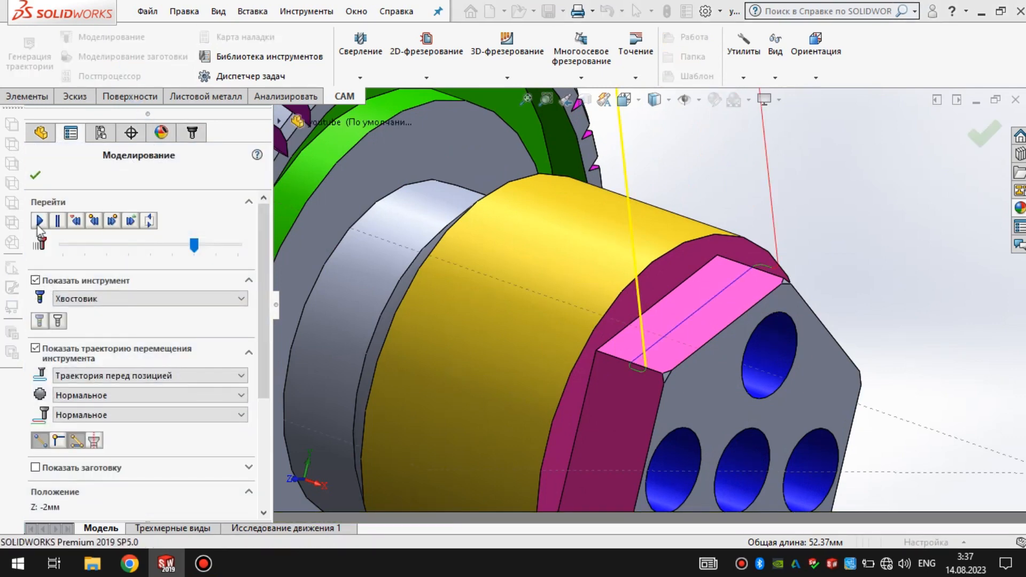
click(38, 224)
click(195, 247)
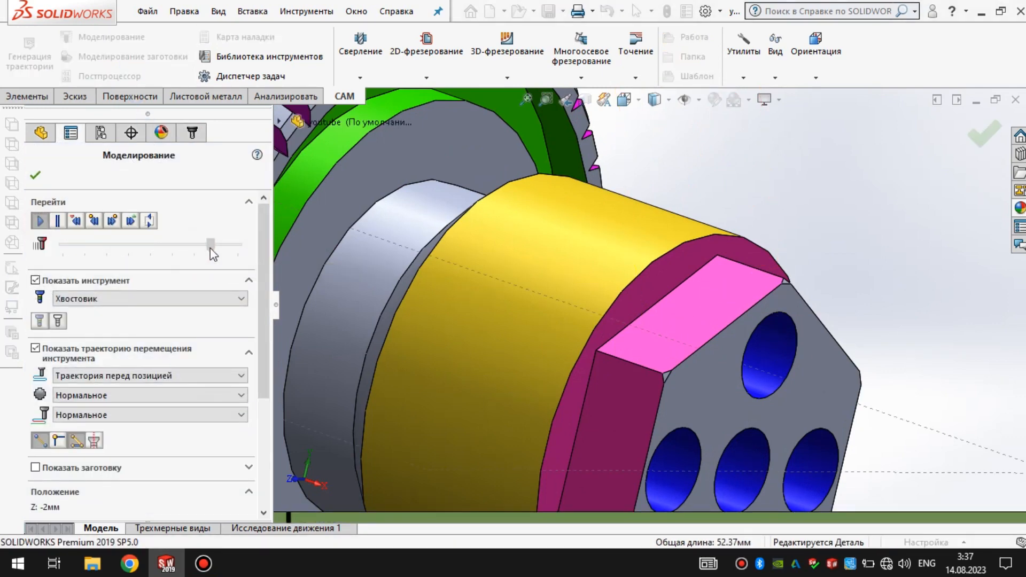
scroll(704, 310, up, 10)
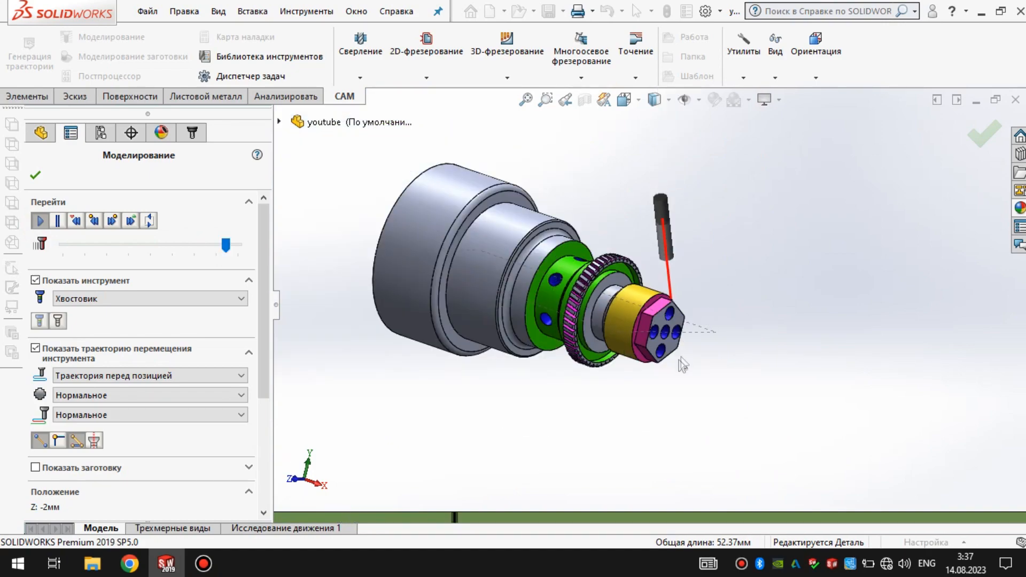
scroll(683, 365, down, 10)
mouse_move(615, 316)
middle_down()
mouse_move(592, 302)
mouse_move(544, 301)
mouse_move(634, 315)
middle_up()
click(33, 177)
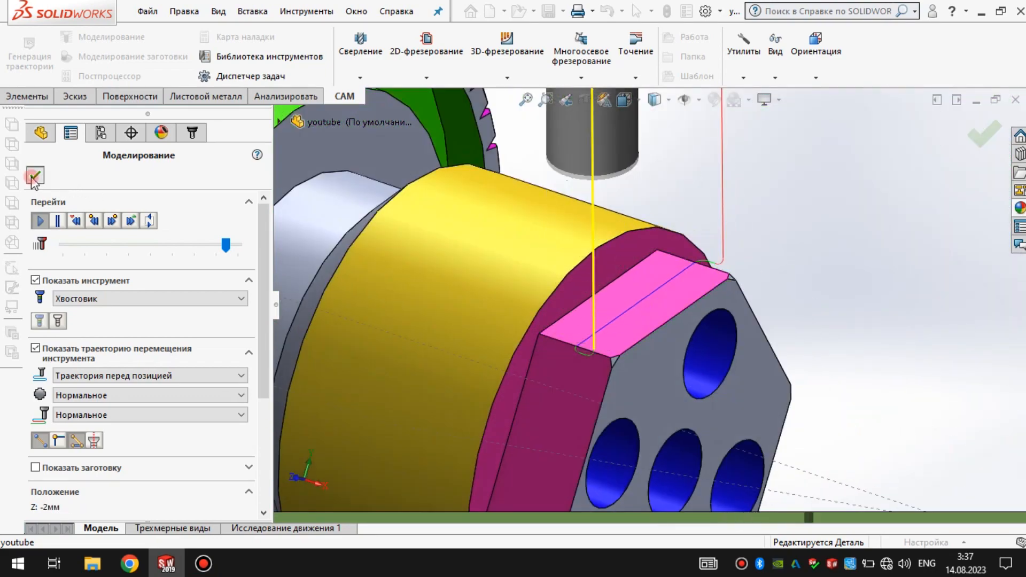
Edit 2D-контур13 to disable both the lead-in (Подвод) and lead-out (Отвод), and regenerate its toolpath
scroll(614, 338, down, 8)
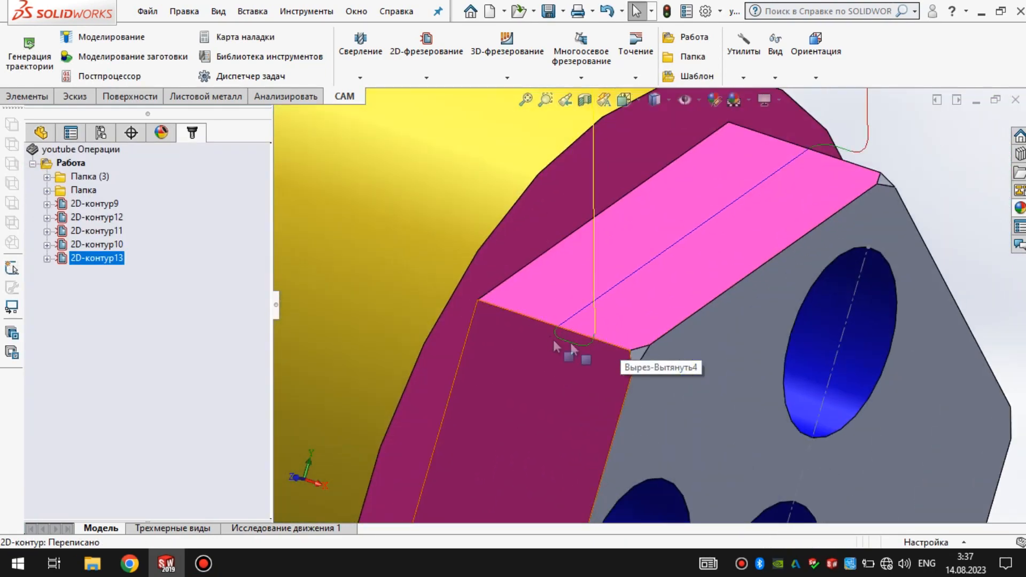
right_click(110, 266)
click(179, 83)
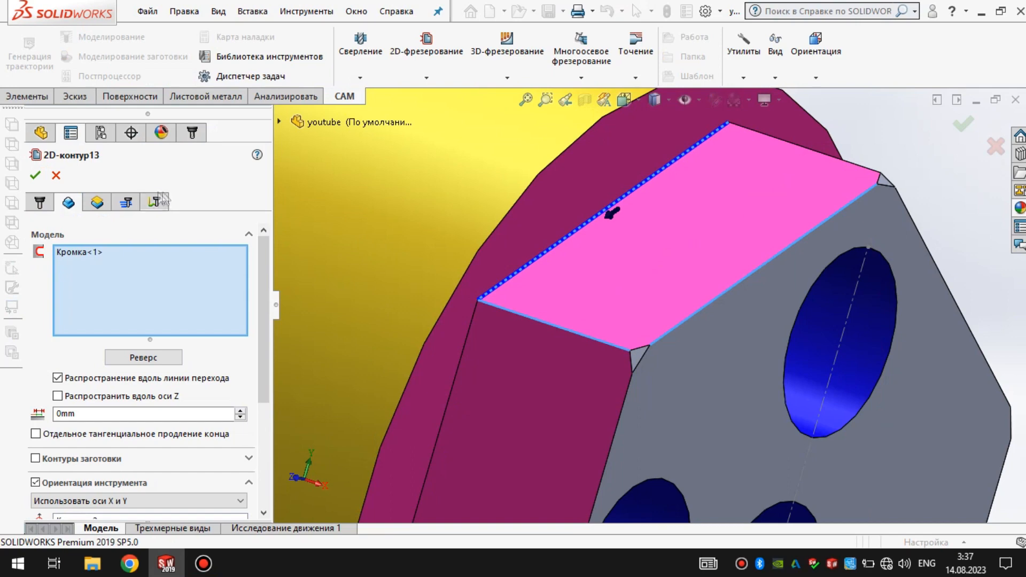
click(155, 204)
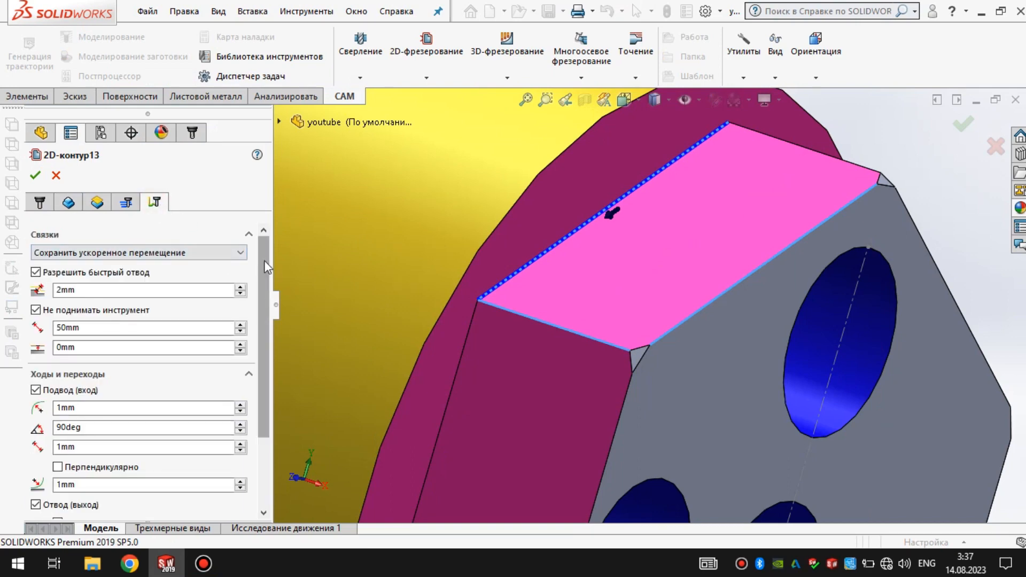
scroll(257, 370, down, 3)
double_click(61, 307)
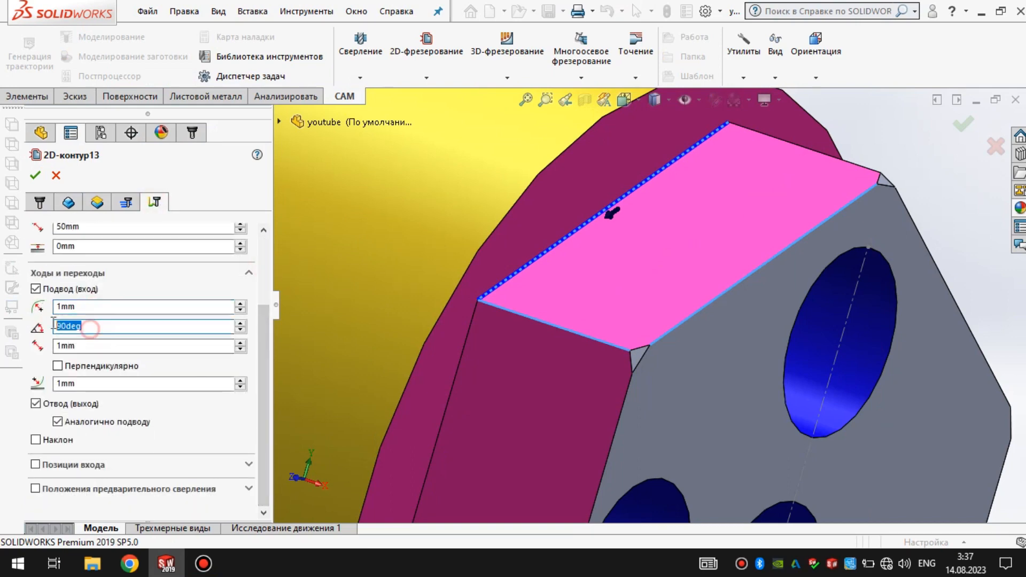
click(36, 289)
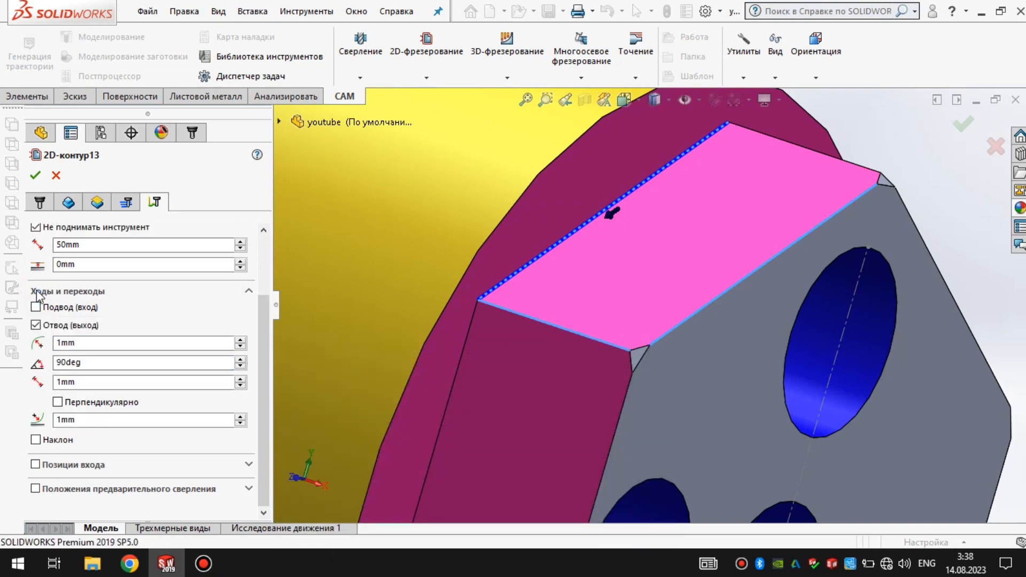
click(36, 325)
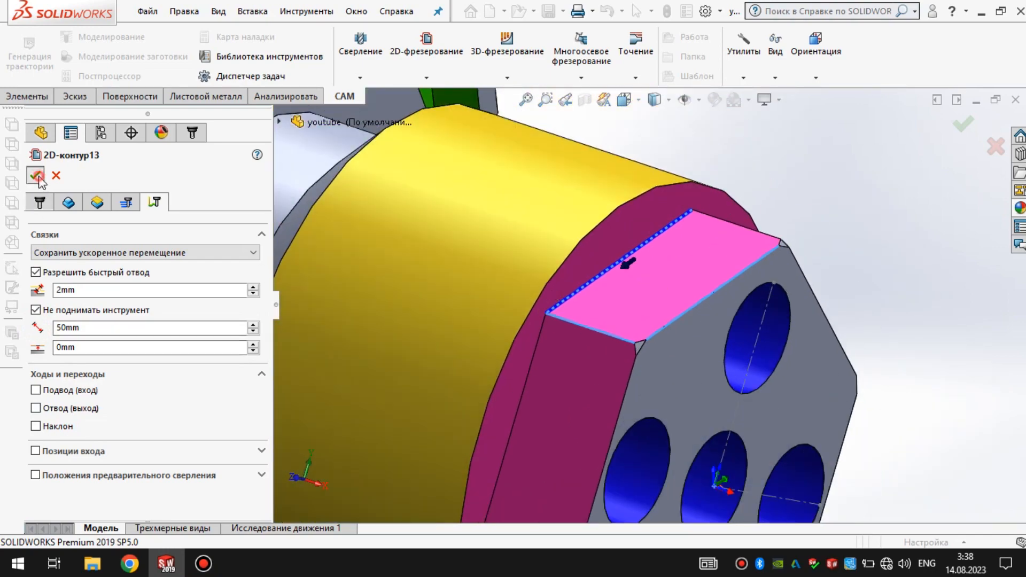
click(36, 175)
Simulate 2D-контур13 without lead moves at increased speed, examine the tool's entry at the flat's corner, and close the simulation
middle_drag(469, 280, 554, 346)
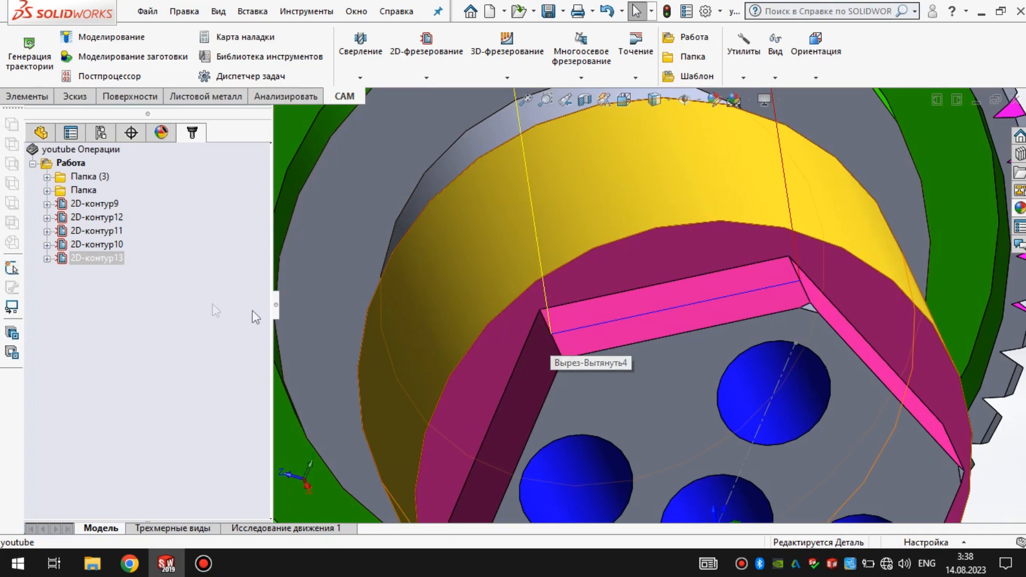
click(112, 36)
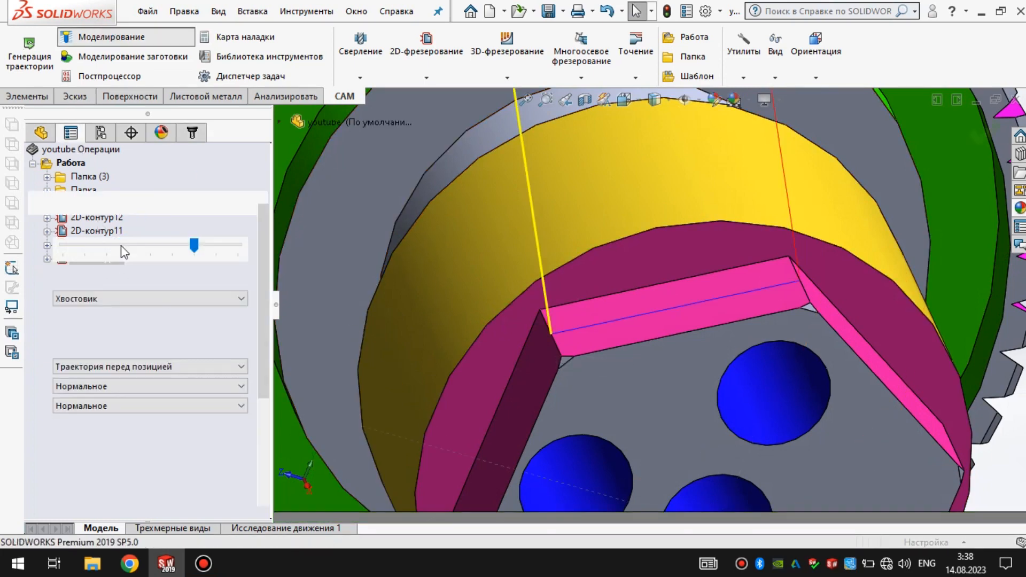
drag(196, 244, 223, 247)
click(38, 219)
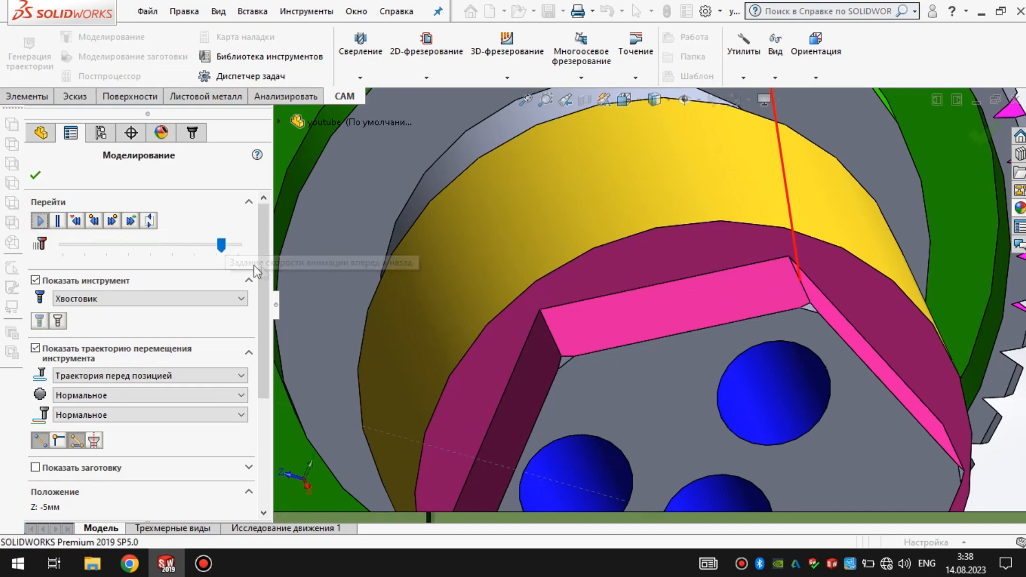
scroll(689, 304, up, 2)
scroll(689, 304, up, 4)
scroll(714, 301, down, 8)
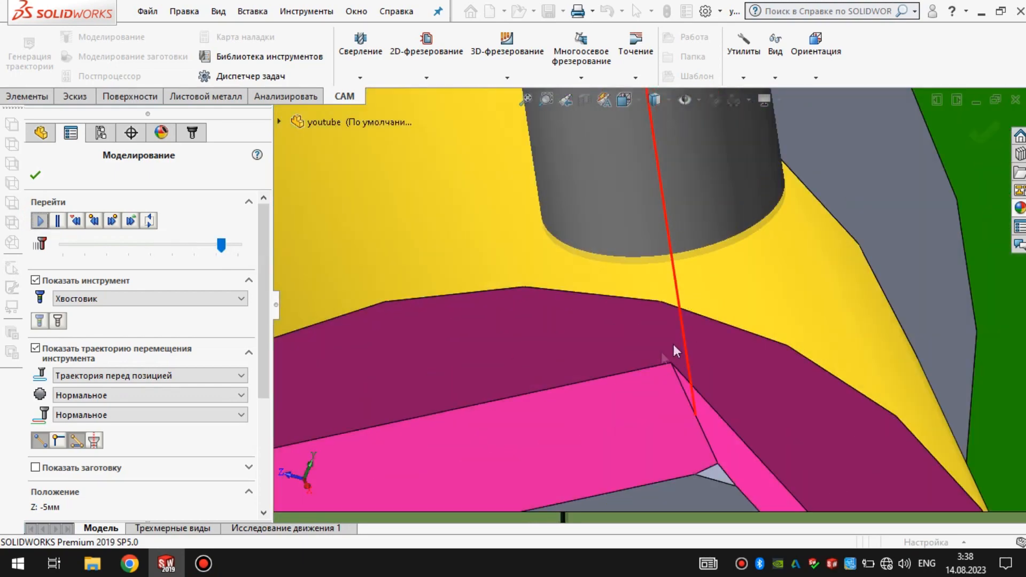
middle_drag(669, 387, 701, 367)
scroll(748, 345, up, 7)
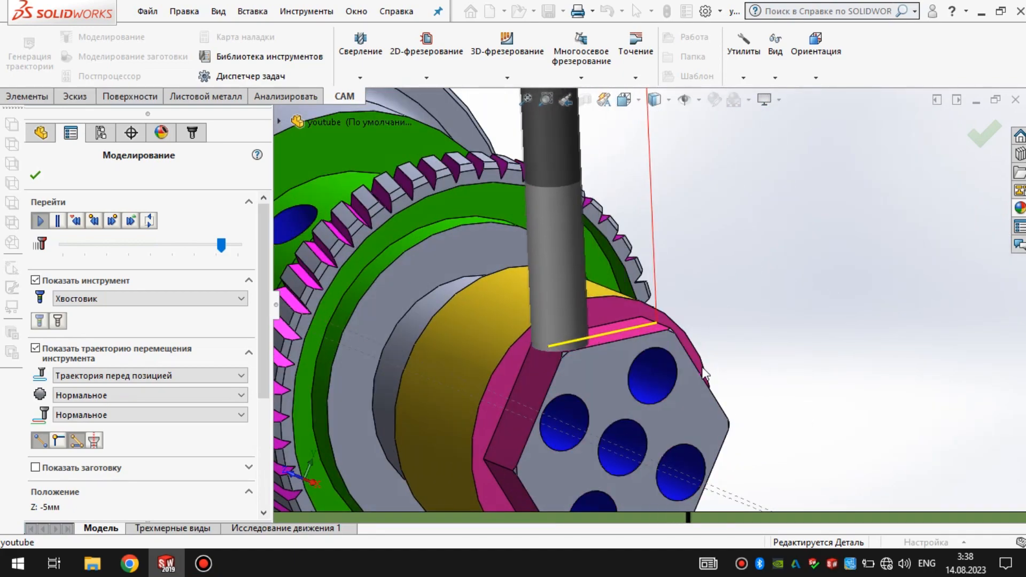
click(35, 176)
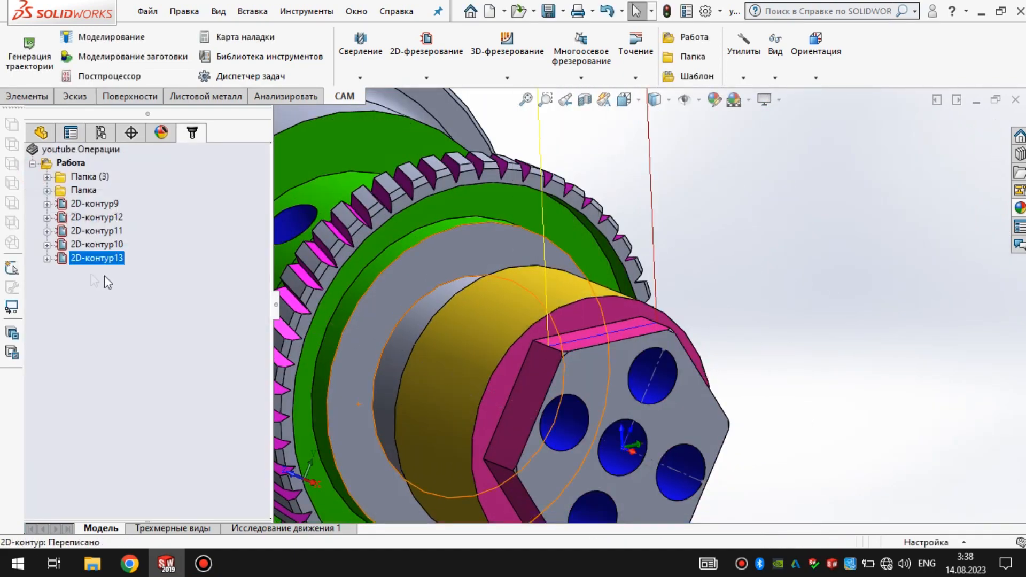
Edit 2D-контур13 to set its tangential extension distance to 7 mm and regenerate the toolpath
right_click(95, 255)
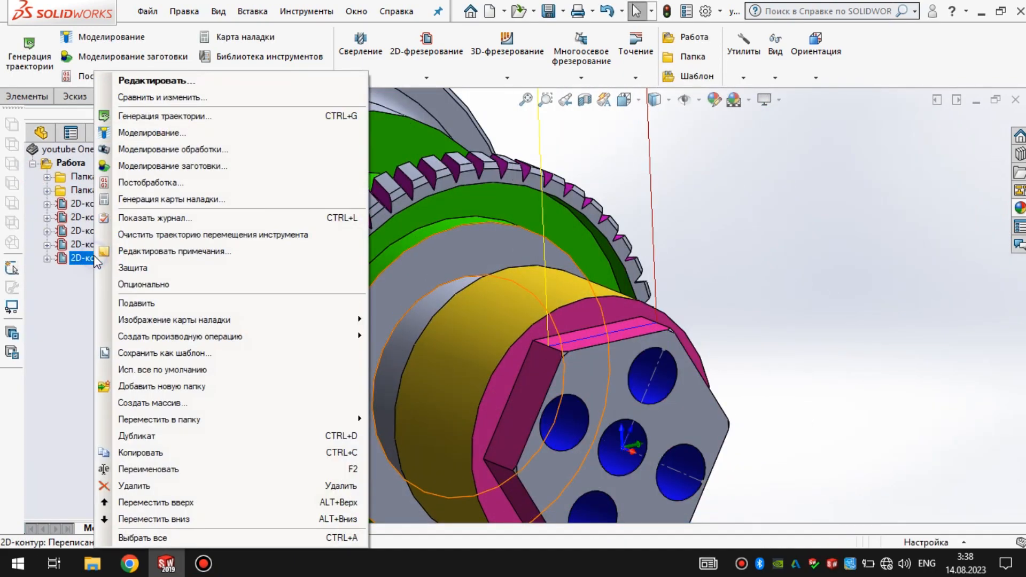
click(184, 80)
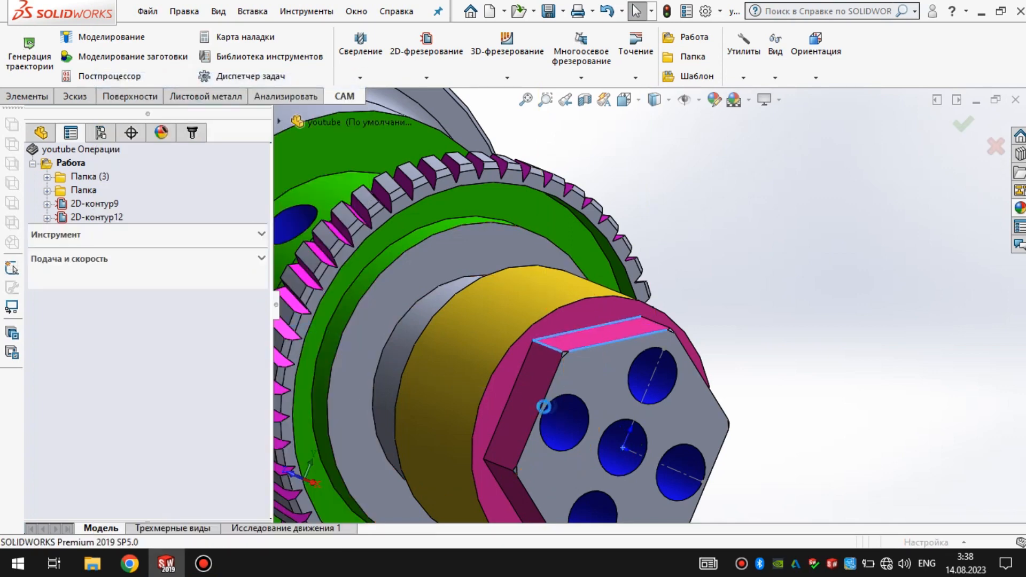
scroll(577, 350, down, 4)
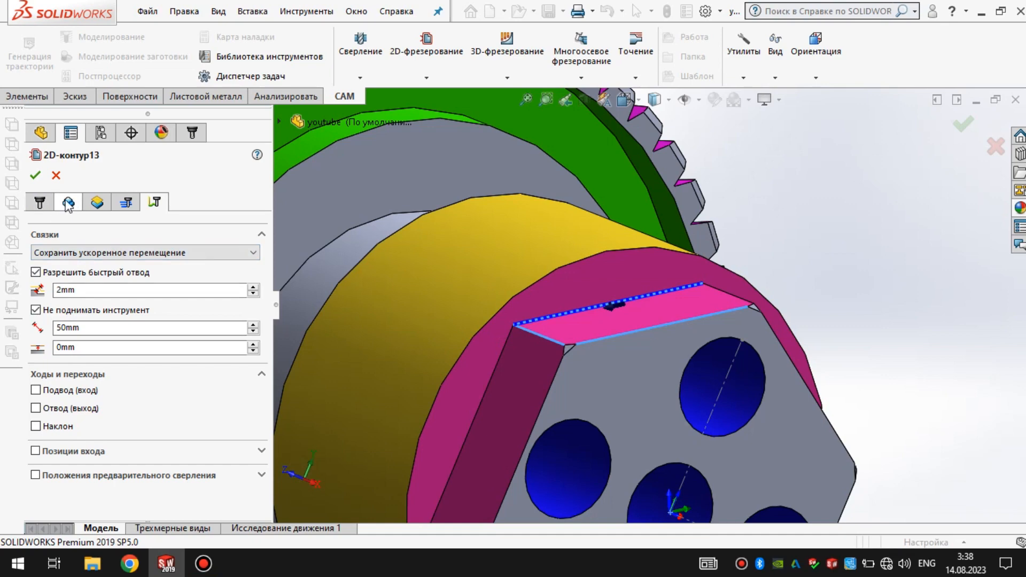
click(67, 203)
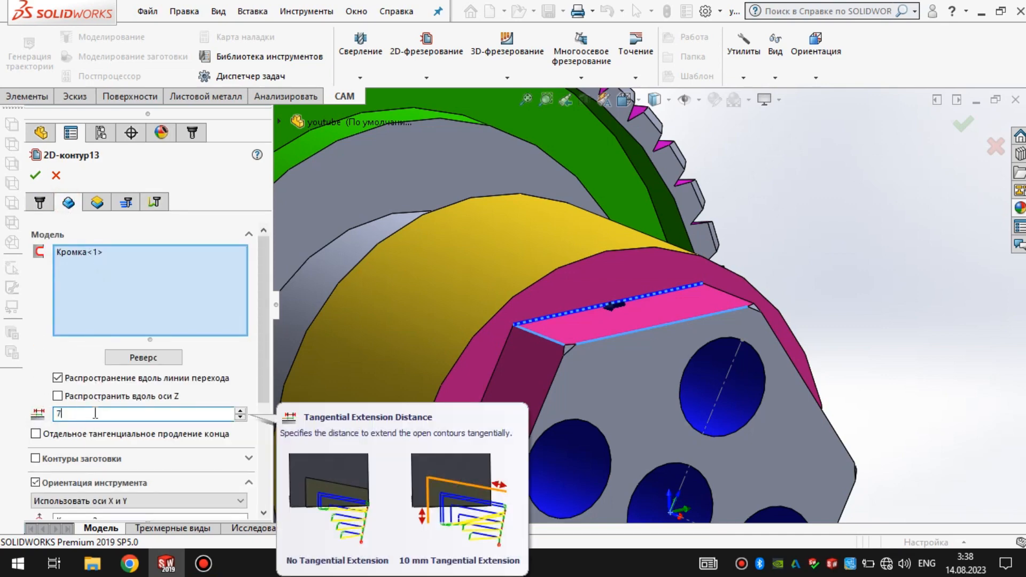
click(37, 173)
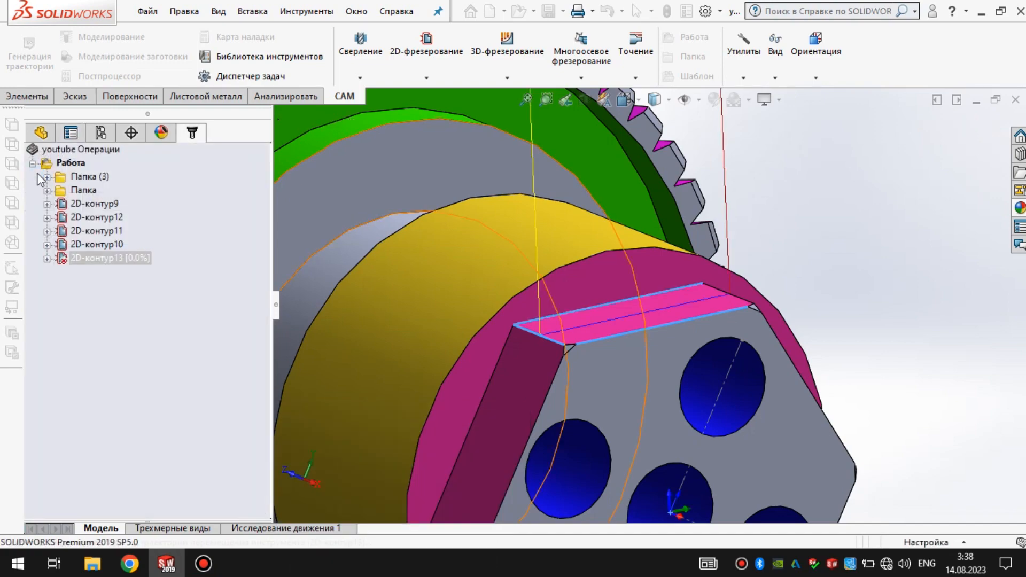
Edit 2D-контур13 to enable multiple depths (Несколько глубин) with a 1 mm stepdown
middle_drag(662, 305, 690, 313)
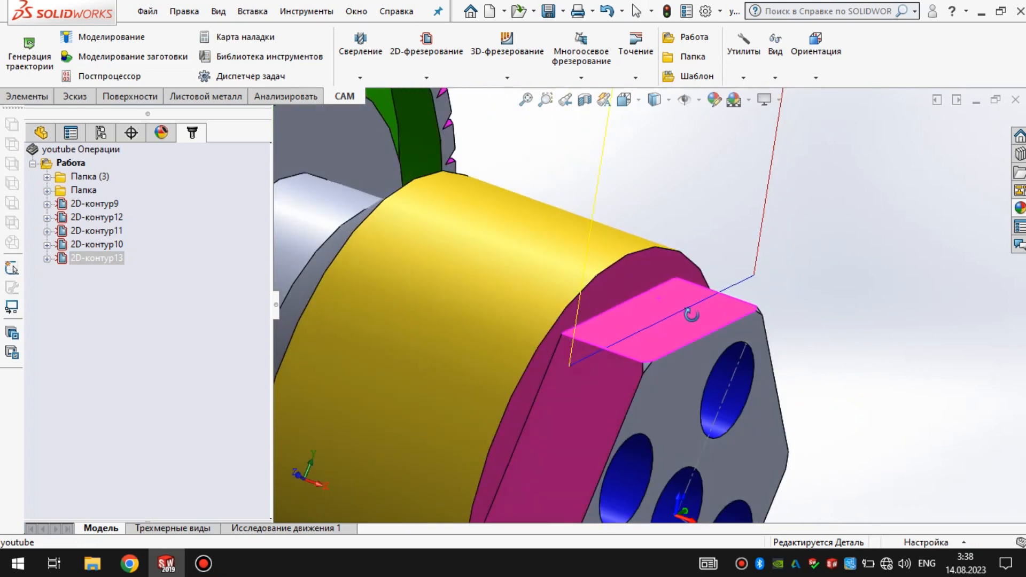
right_click(100, 263)
click(185, 77)
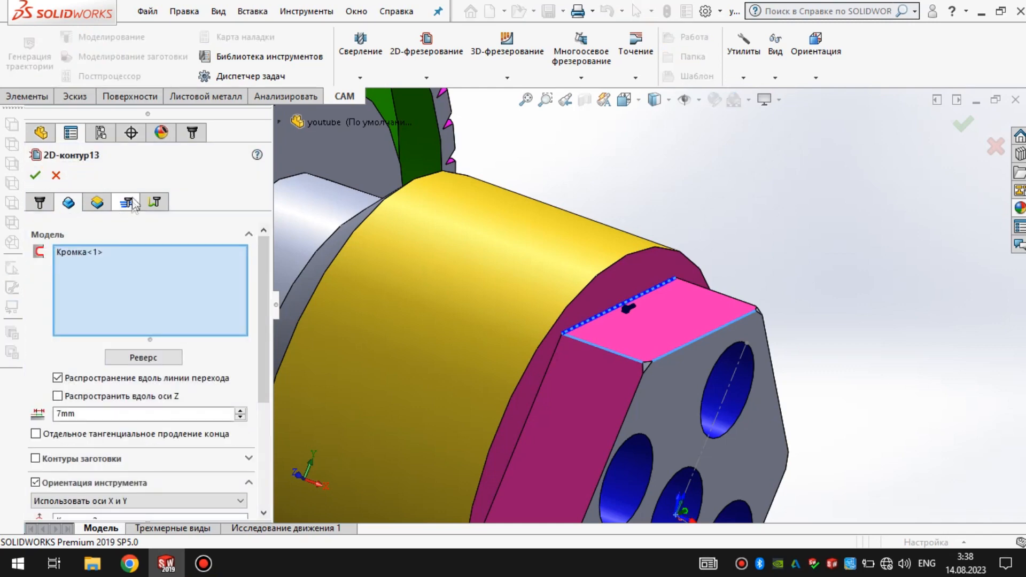
click(129, 197)
drag(262, 252, 262, 344)
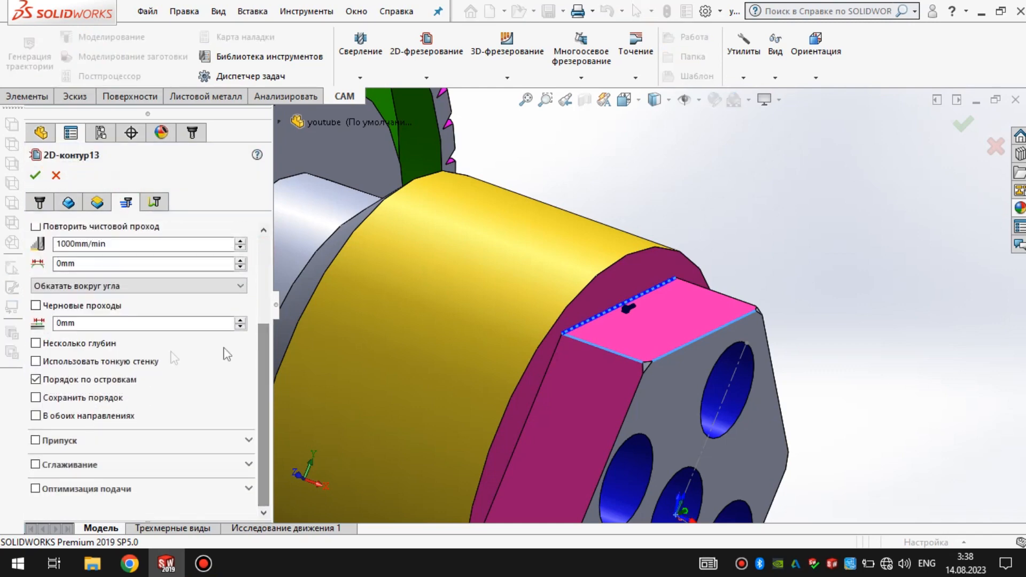
click(35, 344)
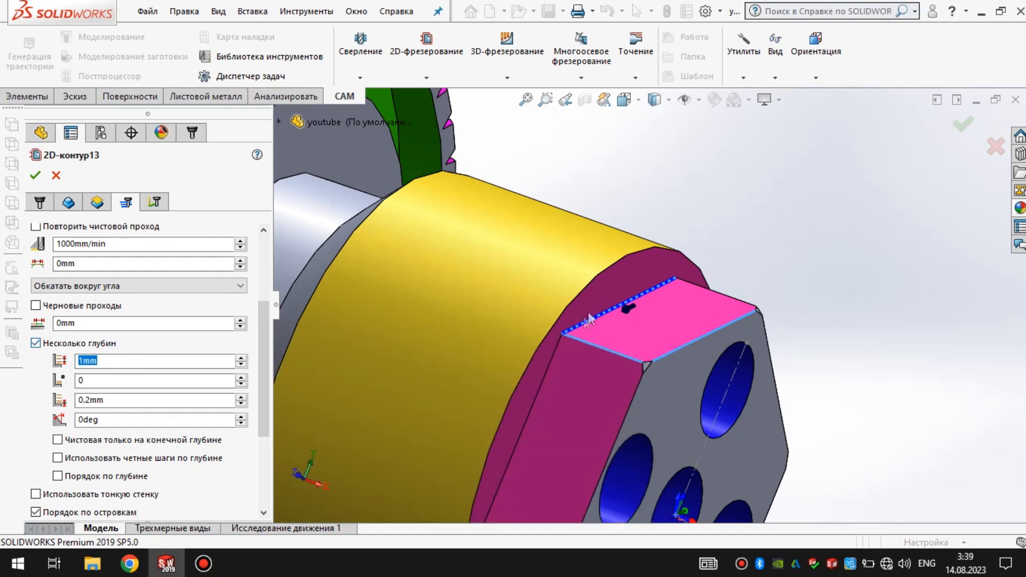
middle_drag(588, 315, 534, 302)
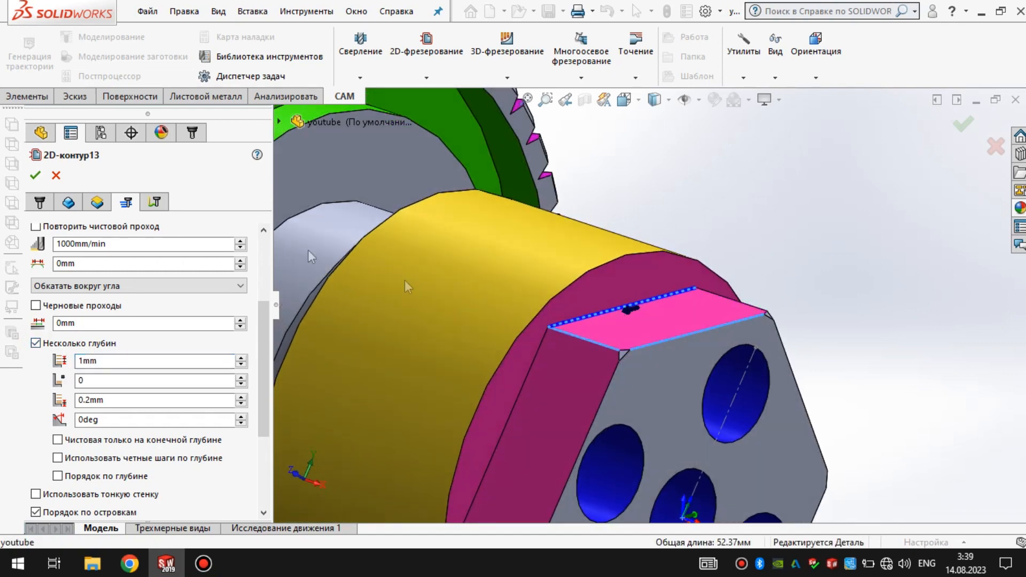
Set the bottom height from the hexagon flat and the top height from the yellow cylindrical face, and regenerate the 2D-контур13 toolpath
click(98, 202)
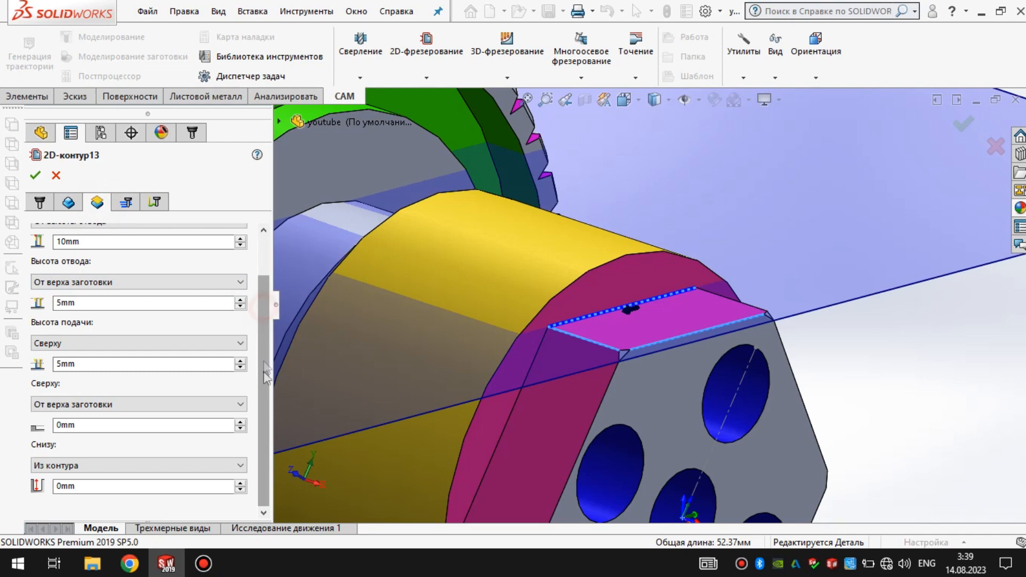
click(101, 486)
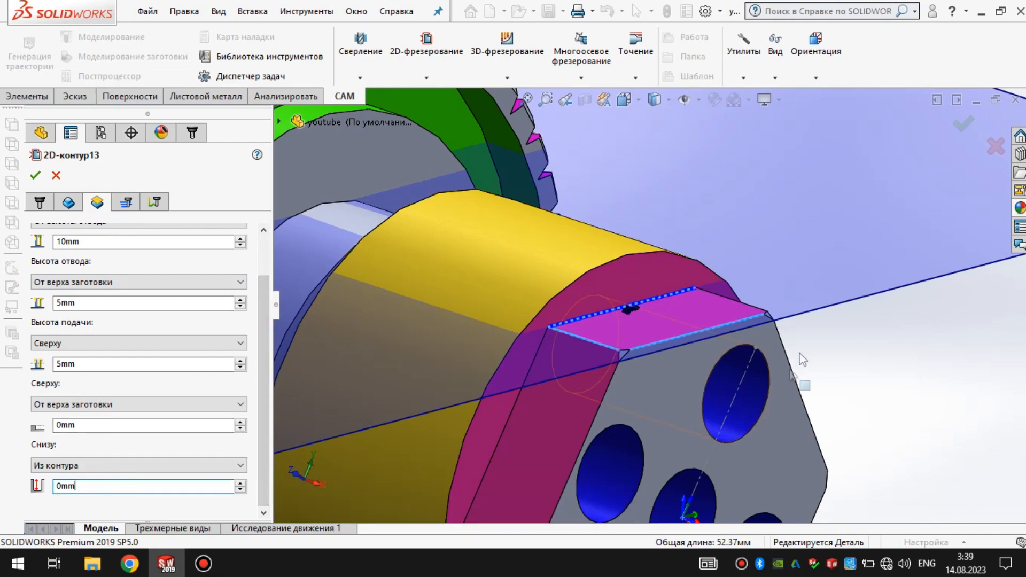
click(705, 323)
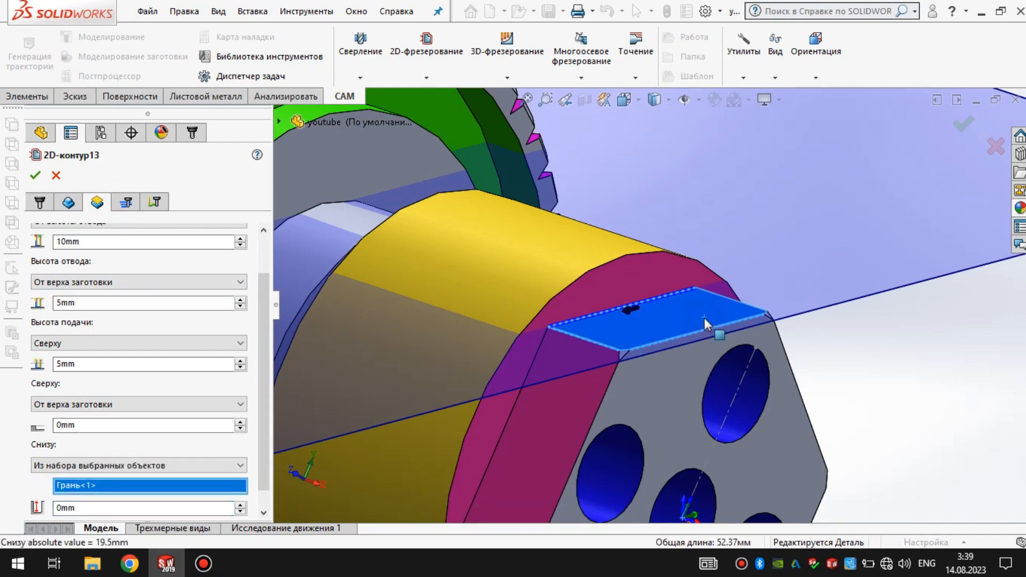
click(85, 426)
click(545, 264)
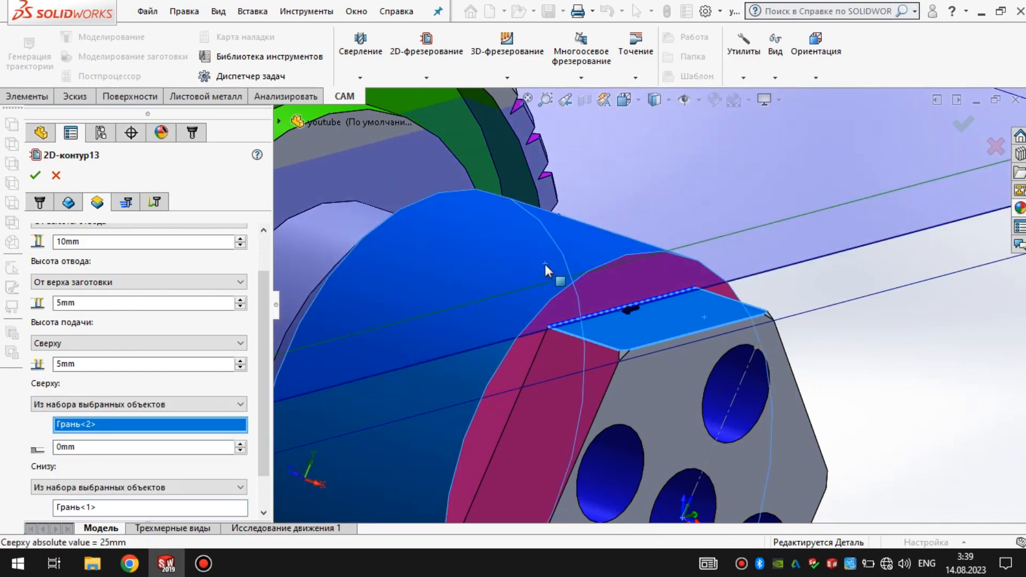
click(33, 178)
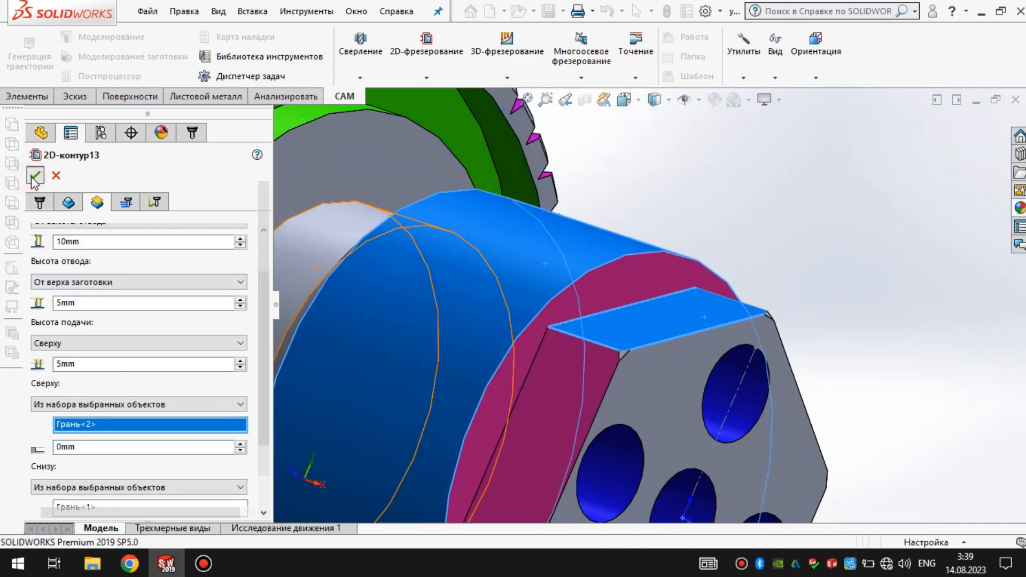
Create a circular pattern of 2D-контур13 around the yellow cylindrical face over 360°, equally spaced to cover all six hexagon flats
mouse_move(811, 349)
middle_down()
mouse_move(756, 314)
mouse_move(710, 313)
mouse_move(808, 342)
middle_up()
scroll(844, 271, up, 4)
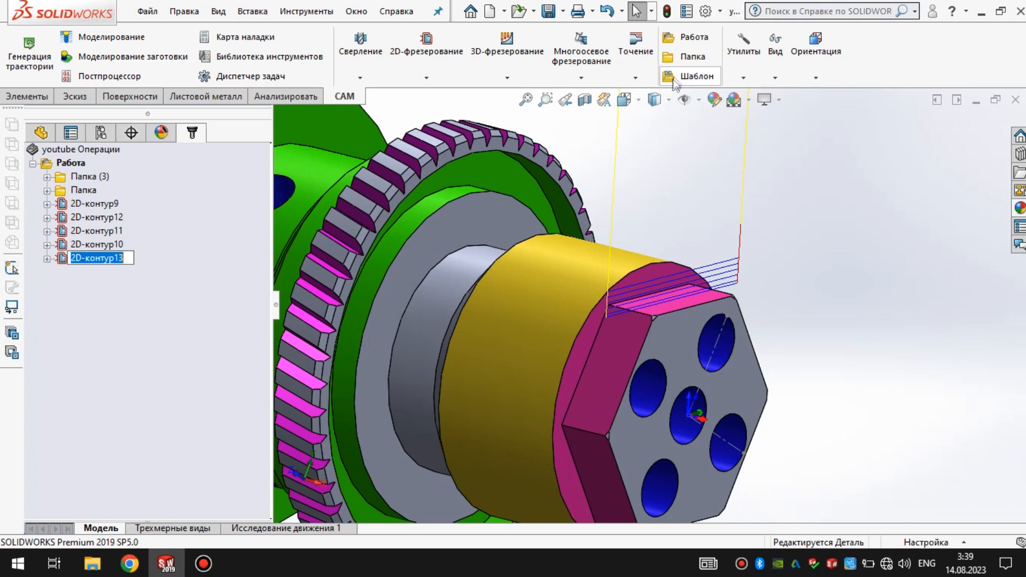
click(694, 78)
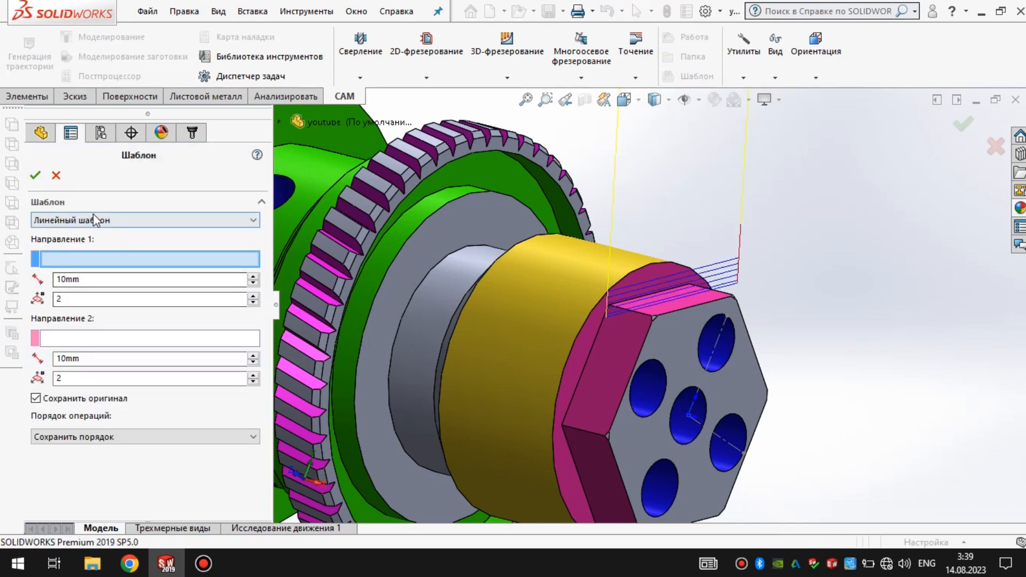
click(118, 222)
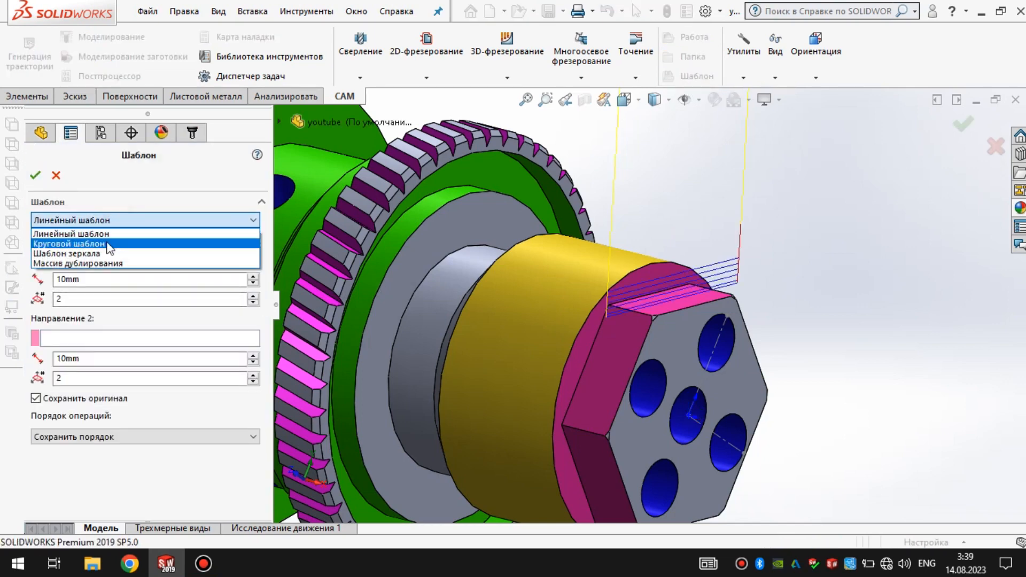
click(76, 244)
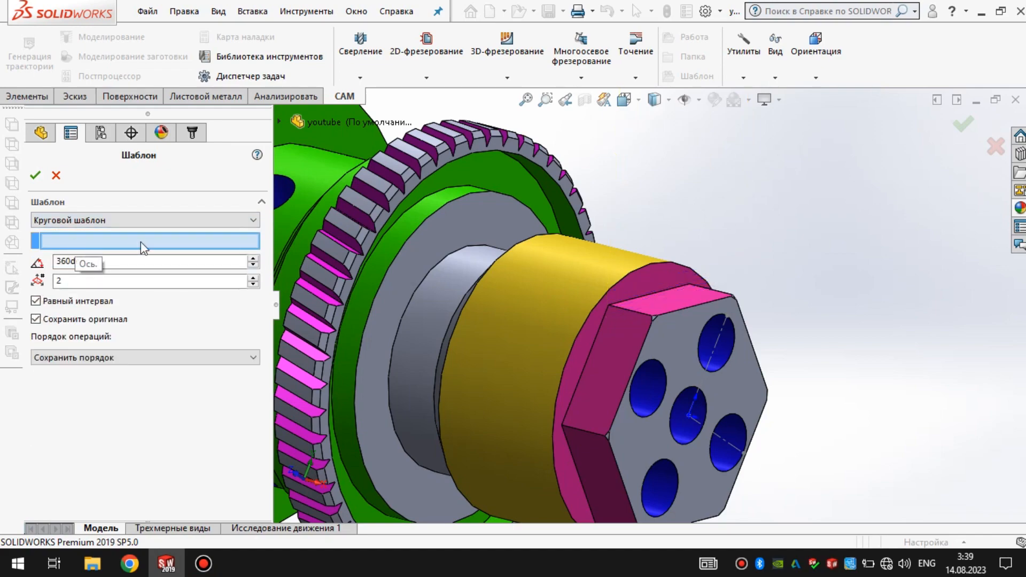
click(544, 300)
scroll(636, 294, up, 2)
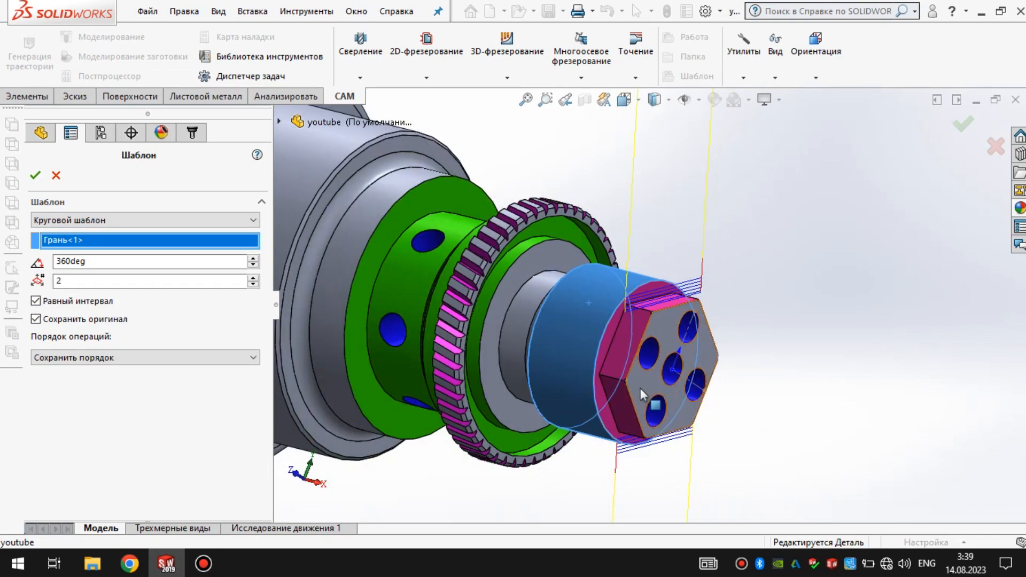
scroll(641, 387, down, 1)
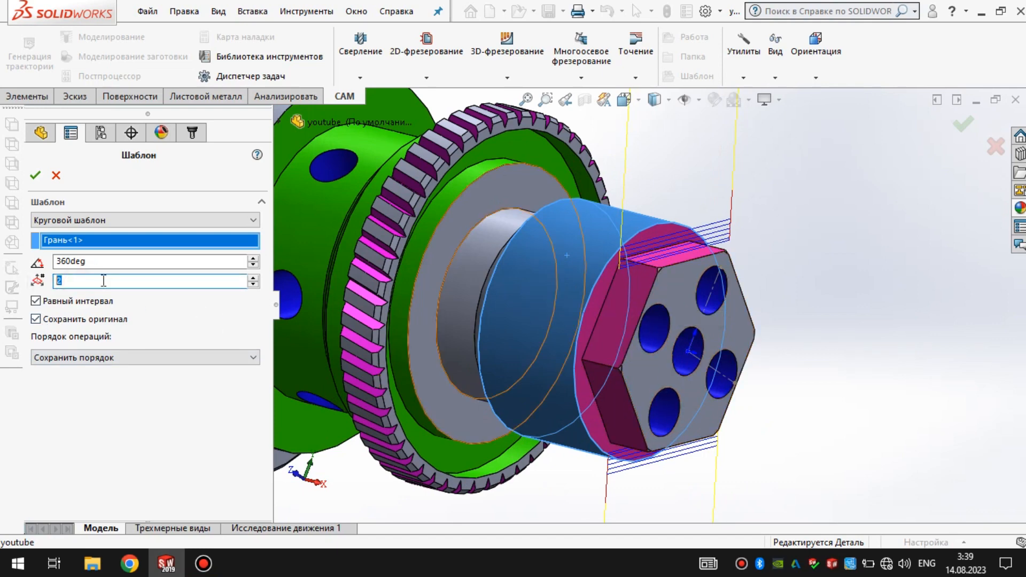
middle_drag(758, 364, 508, 272)
click(36, 175)
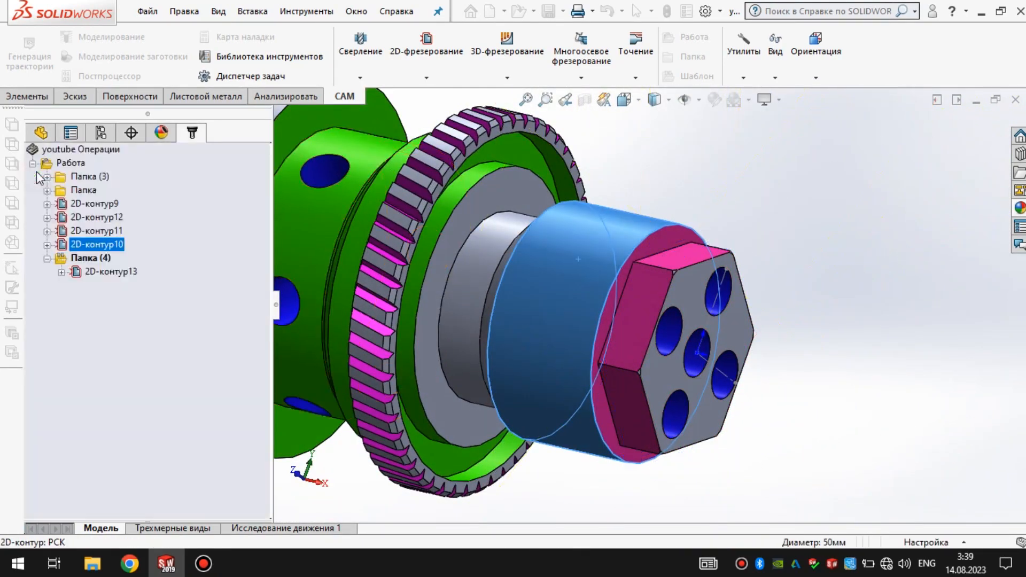
Simulate the patterned toolpaths in Папка (4) at increased playback speed, examine the tool's moves between the flats, and close the simulation
click(91, 259)
scroll(639, 328, up, 3)
mouse_move(639, 328)
middle_down()
mouse_move(575, 286)
mouse_move(655, 316)
mouse_move(638, 312)
middle_up()
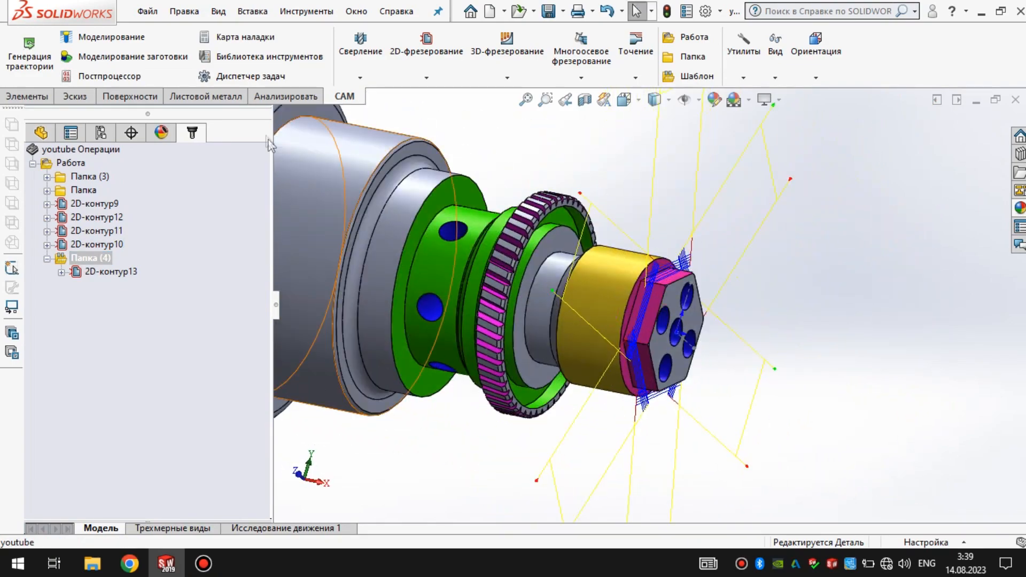
click(119, 43)
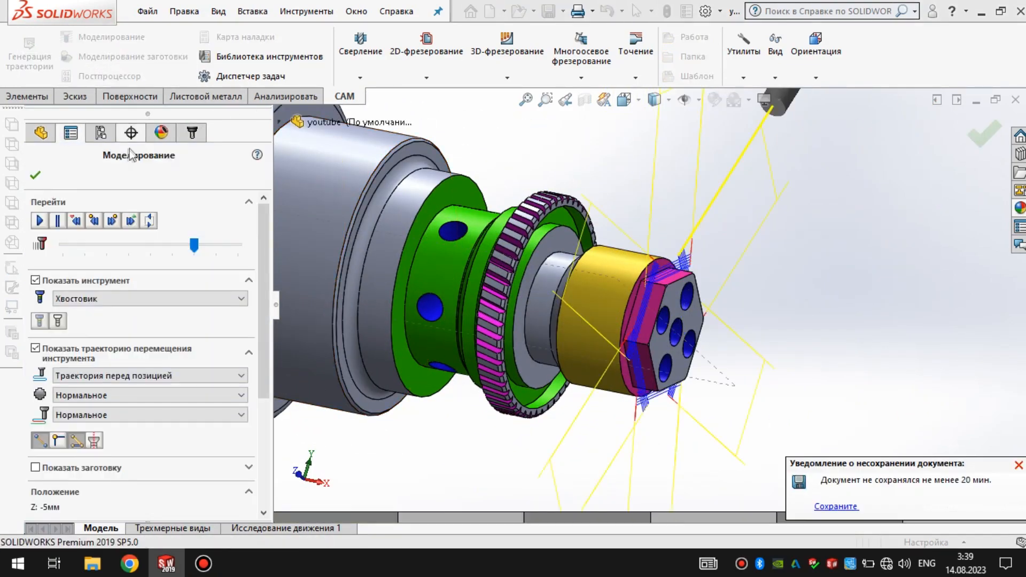
click(39, 221)
drag(194, 245, 219, 248)
scroll(684, 306, down, 6)
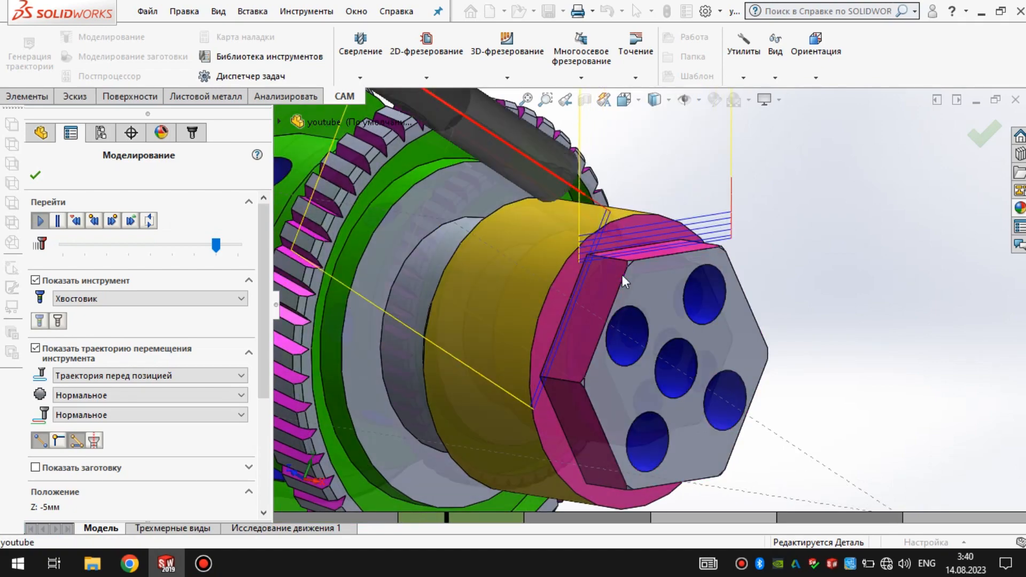
scroll(622, 274, up, 5)
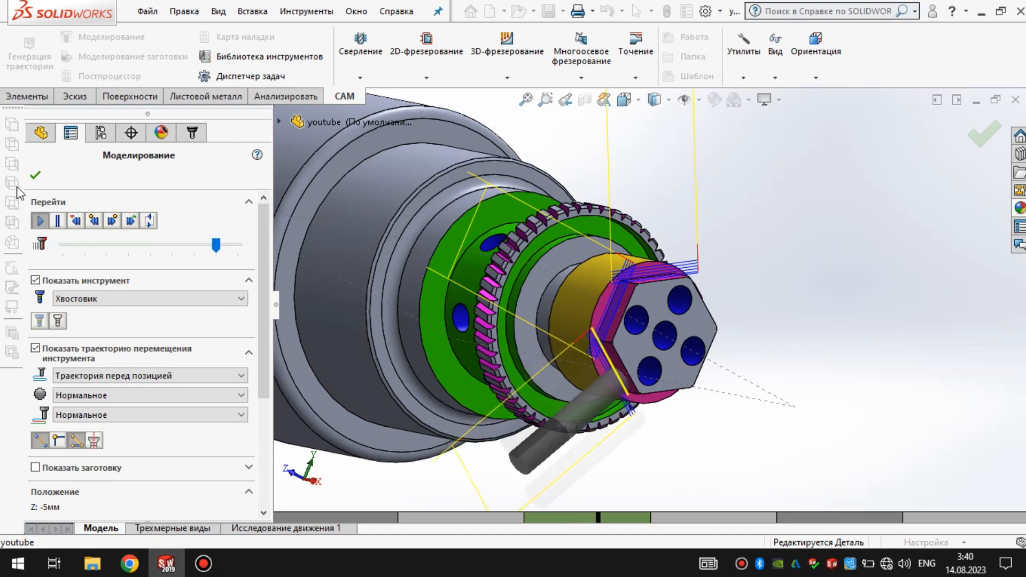
click(35, 176)
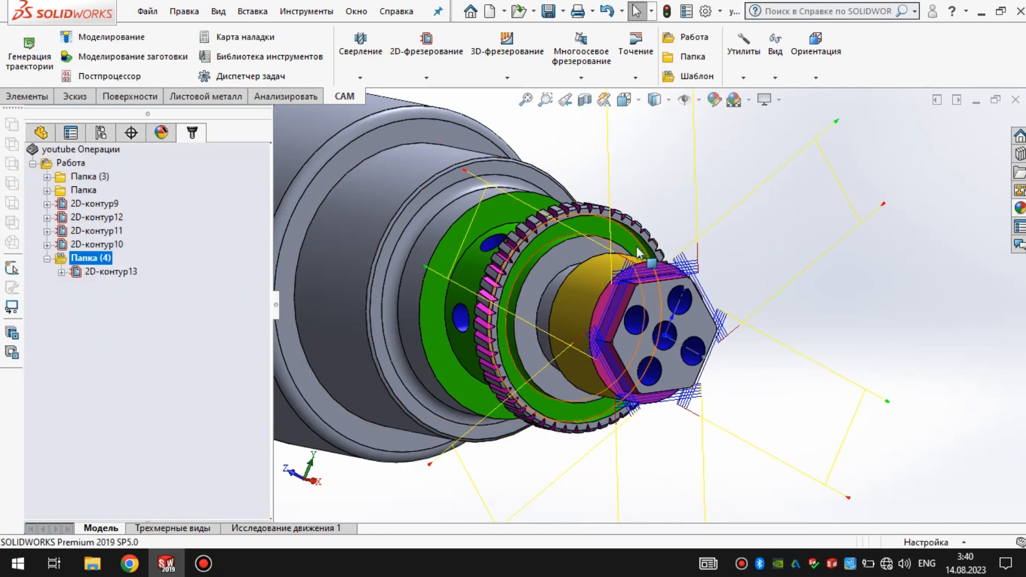
Edit 2D-контур13 to measure the retract height (Высота отвода) from the yellow cylindrical face with a 0 mm offset, and accept the changes
right_click(128, 272)
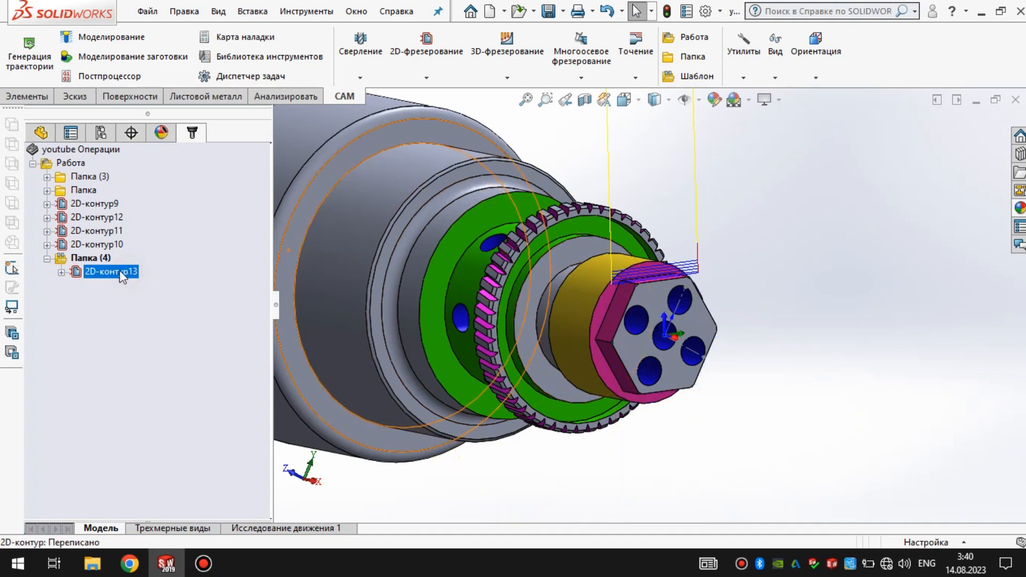
click(205, 81)
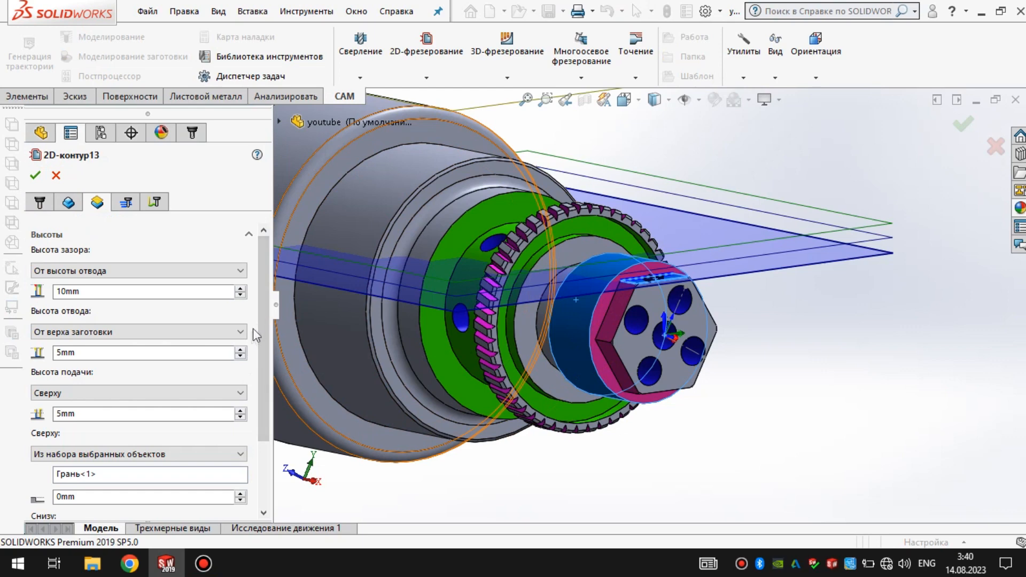
drag(264, 324, 263, 390)
click(126, 402)
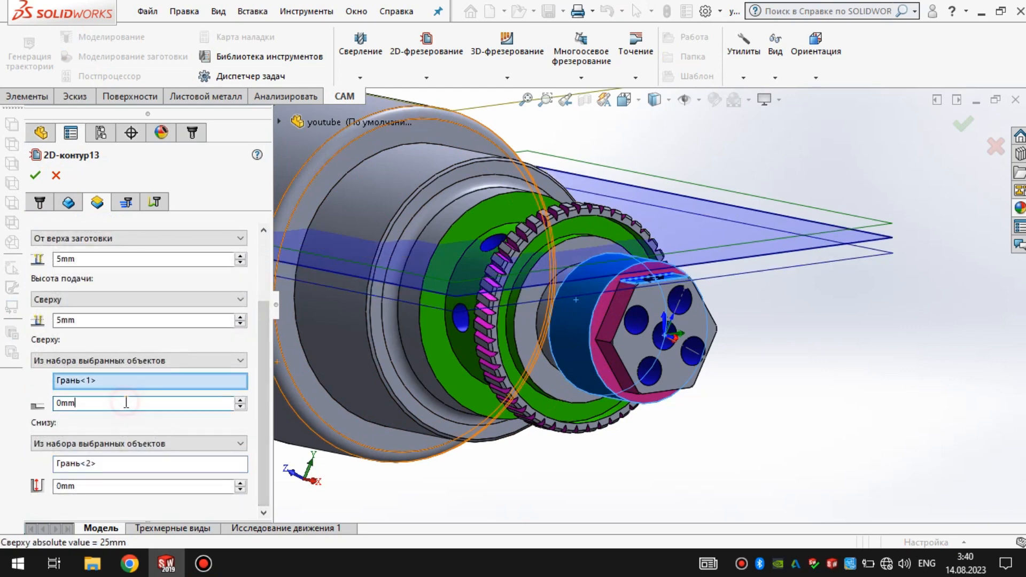
click(111, 323)
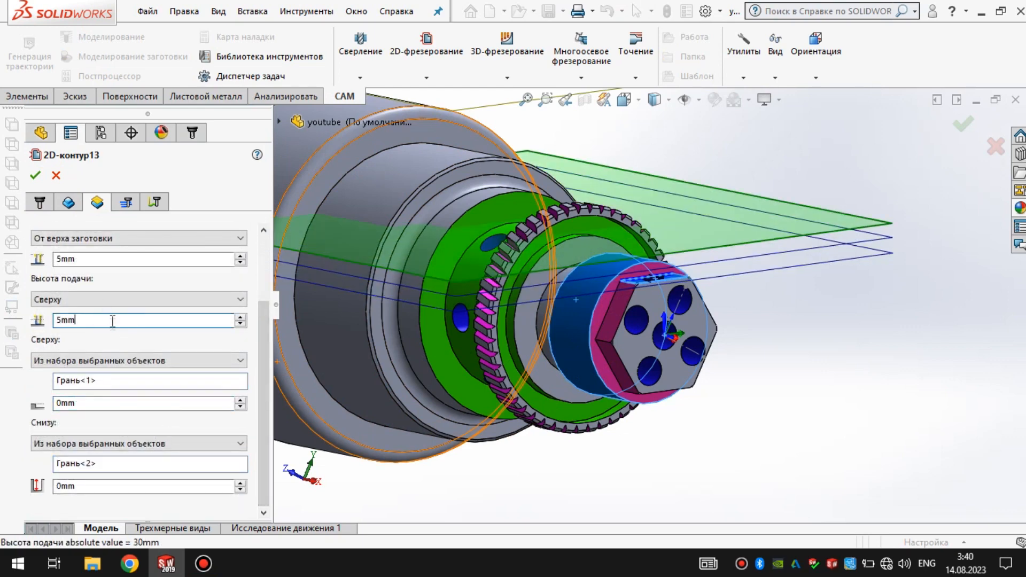
click(101, 260)
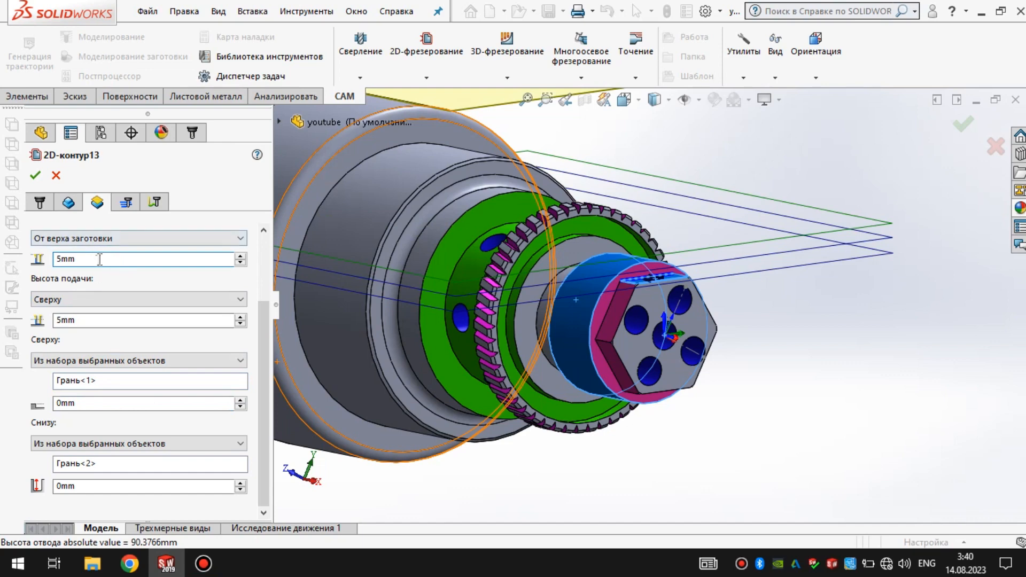
click(579, 303)
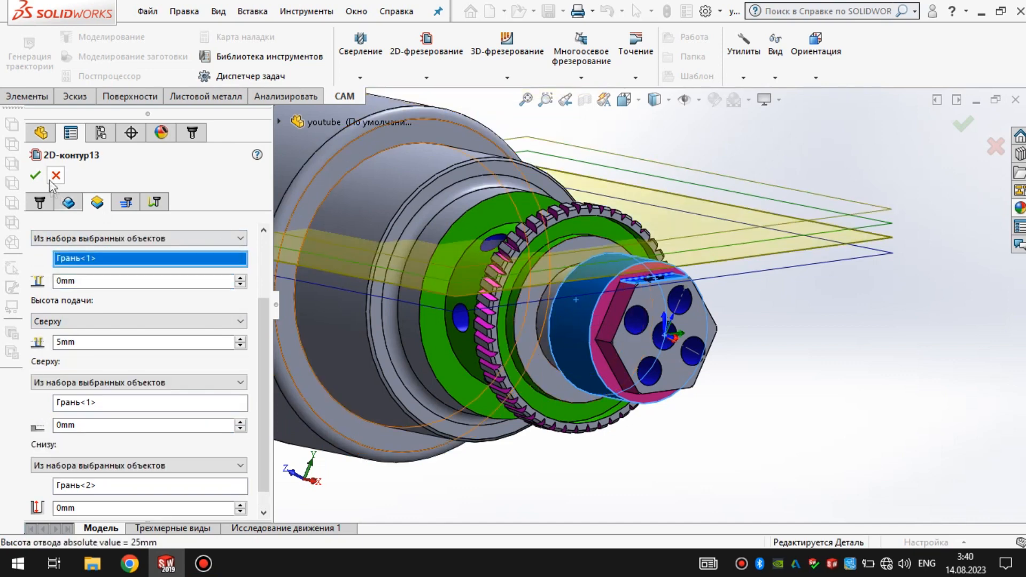
click(37, 172)
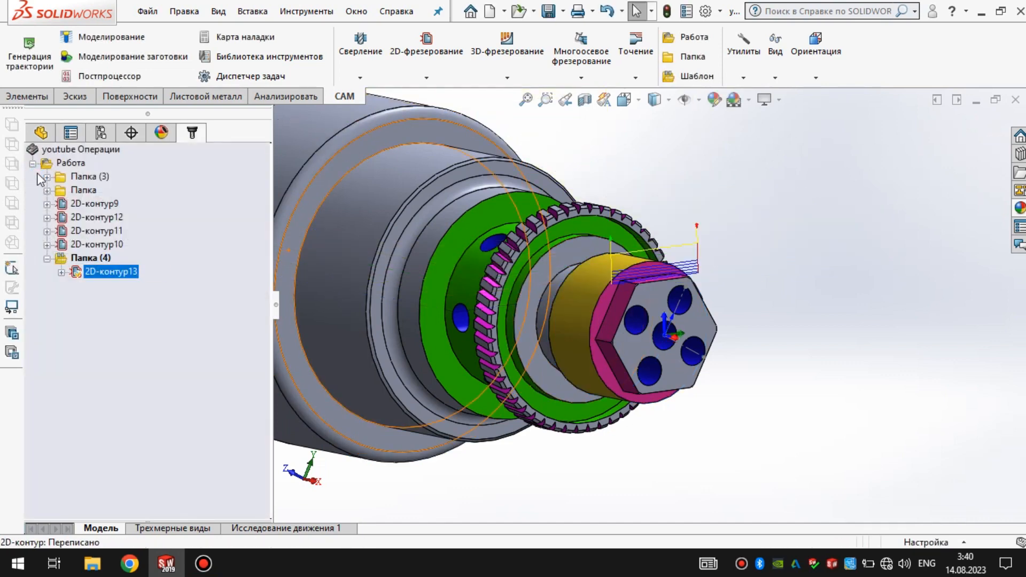
Examine the retract moves of 2D-контур13, the patterned toolpaths in Папка (4), and all the contour toolpaths together around the hexagon
scroll(673, 278, down, 3)
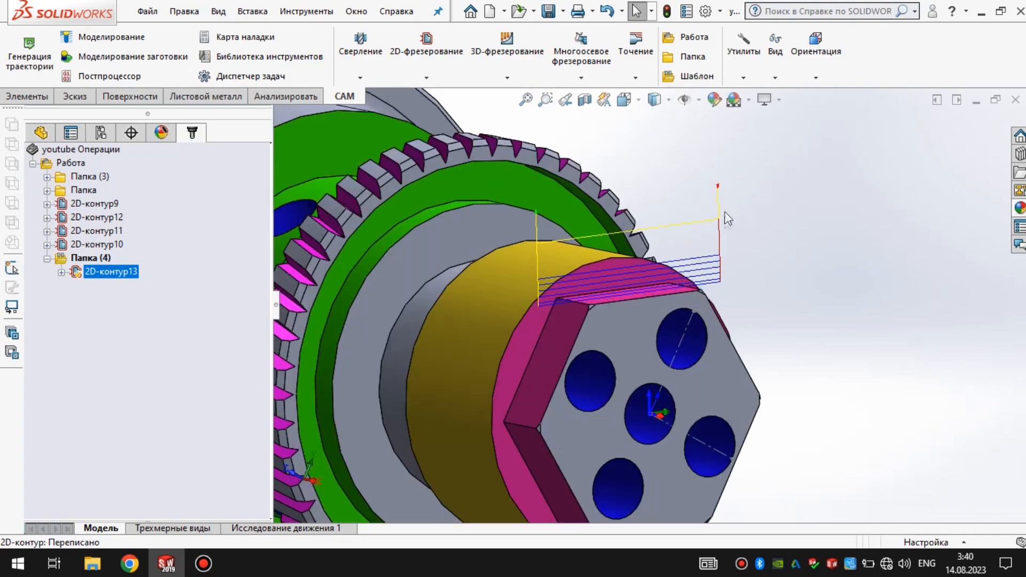
scroll(796, 277, up, 6)
scroll(440, 277, down, 2)
mouse_move(556, 299)
middle_down()
mouse_move(614, 300)
mouse_move(545, 299)
middle_up()
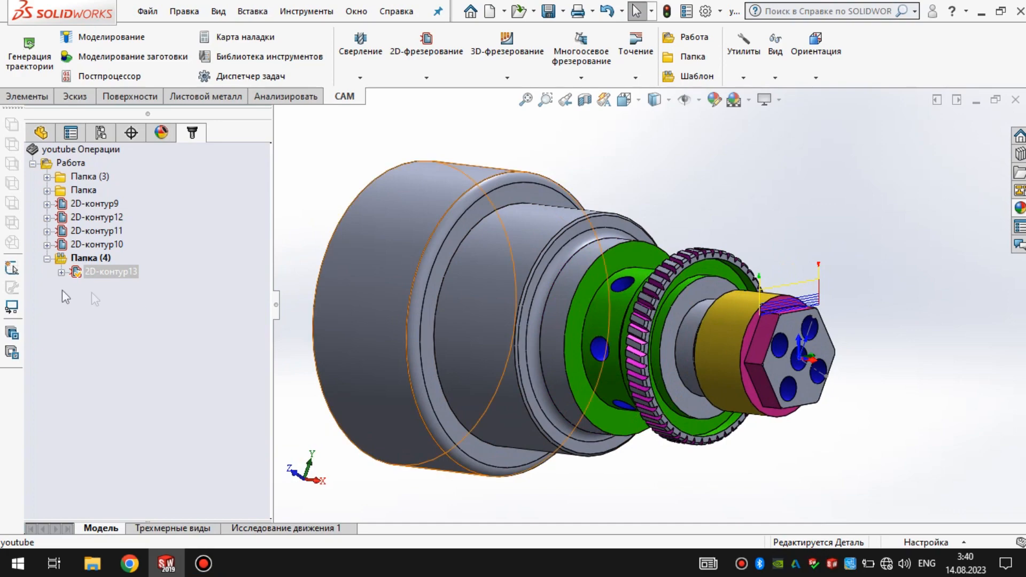
click(85, 258)
scroll(608, 359, down, 2)
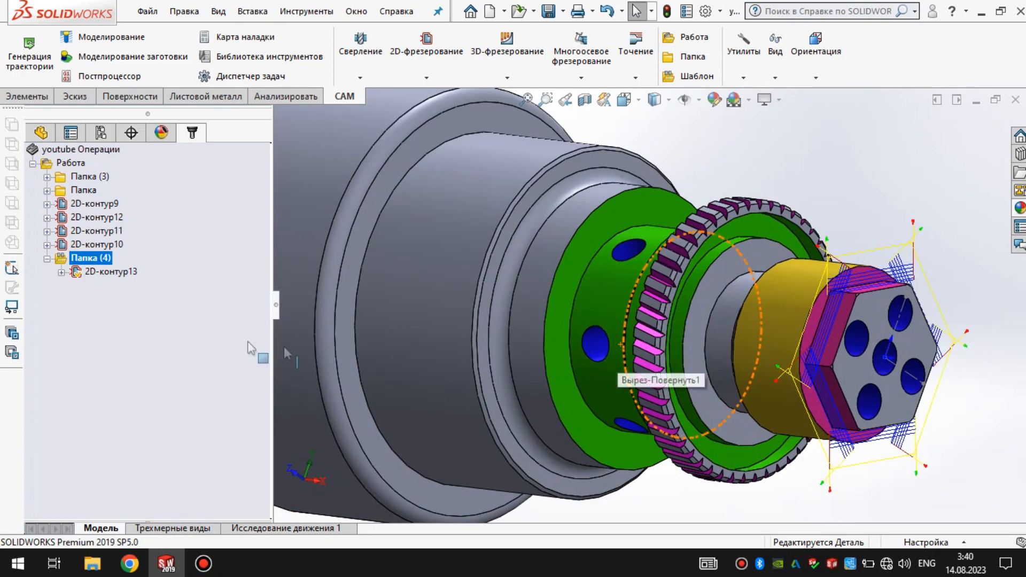
drag(151, 319, 87, 200)
scroll(886, 417, up, 4)
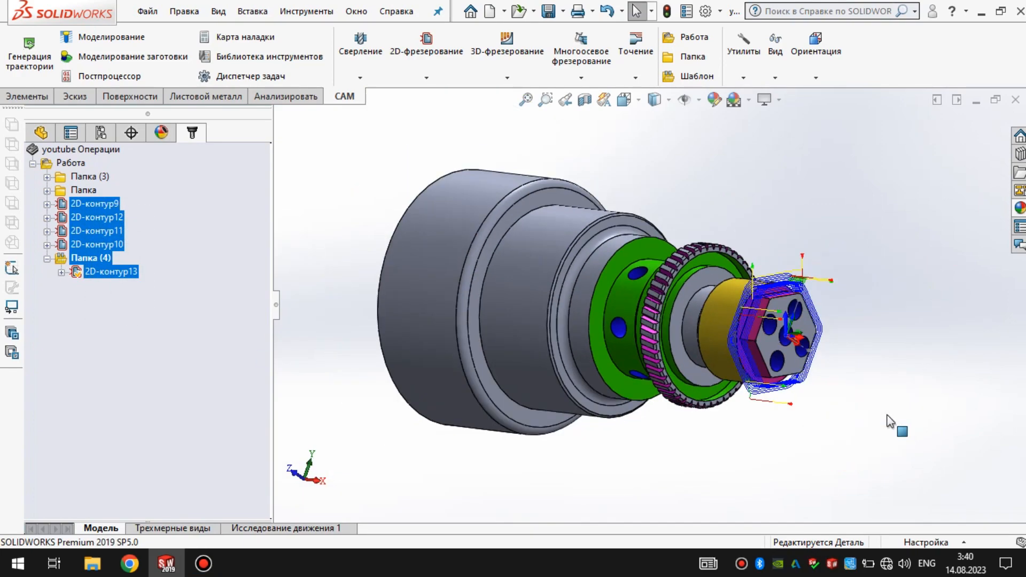
scroll(774, 353, down, 4)
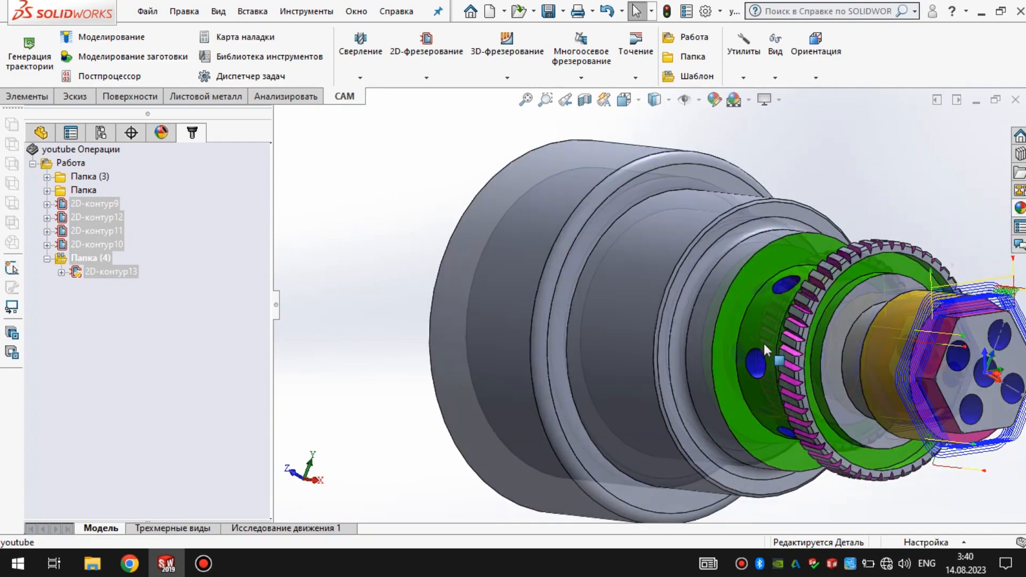
scroll(764, 350, up, 3)
scroll(849, 342, down, 3)
mouse_move(762, 309)
middle_down()
mouse_move(770, 309)
mouse_move(753, 316)
middle_up()
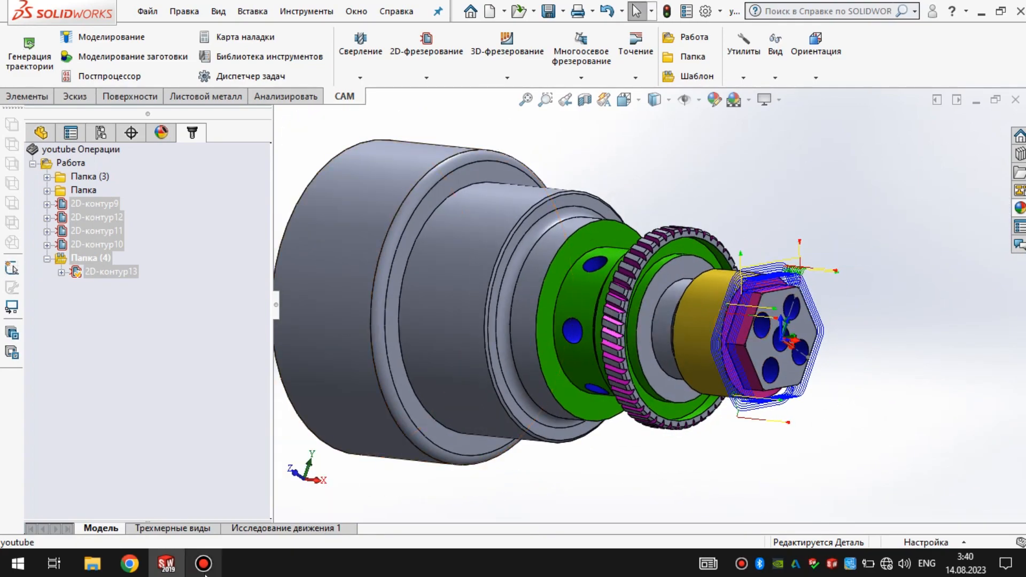